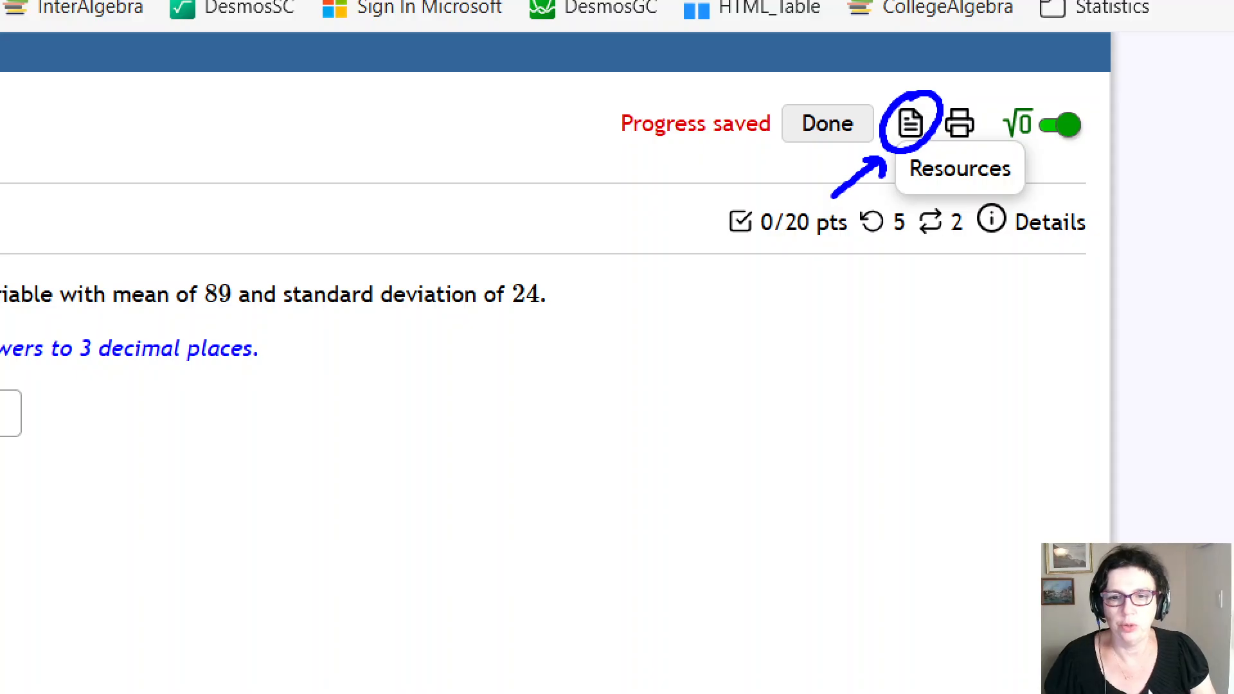
Open the Desmos Graphing Calculator in a sidebar beside Question 3 and position its window
{"action": "left_click", "coordinate": [909, 124]}
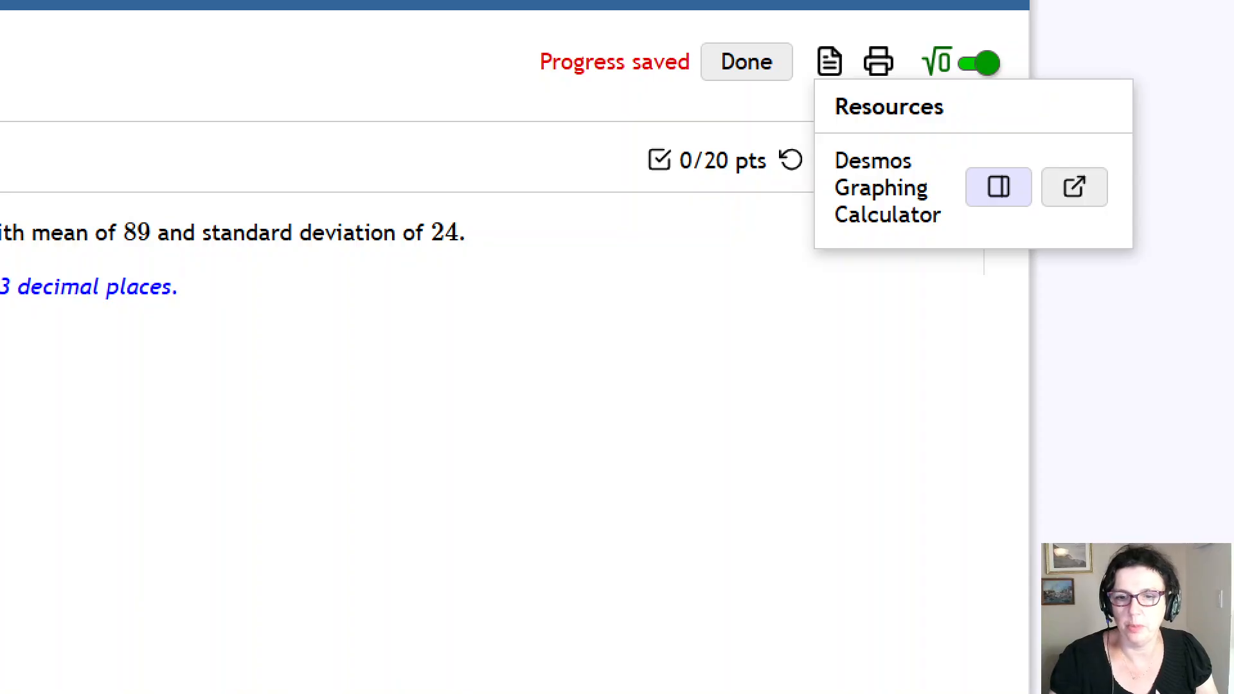
{"action": "mouse_move", "coordinate": [919, 276]}
{"action": "left_mouse_down"}
{"action": "mouse_move", "coordinate": [1000, 211]}
{"action": "mouse_move", "coordinate": [997, 229]}
{"action": "left_mouse_up"}
{"action": "key", "text": "Escape"}
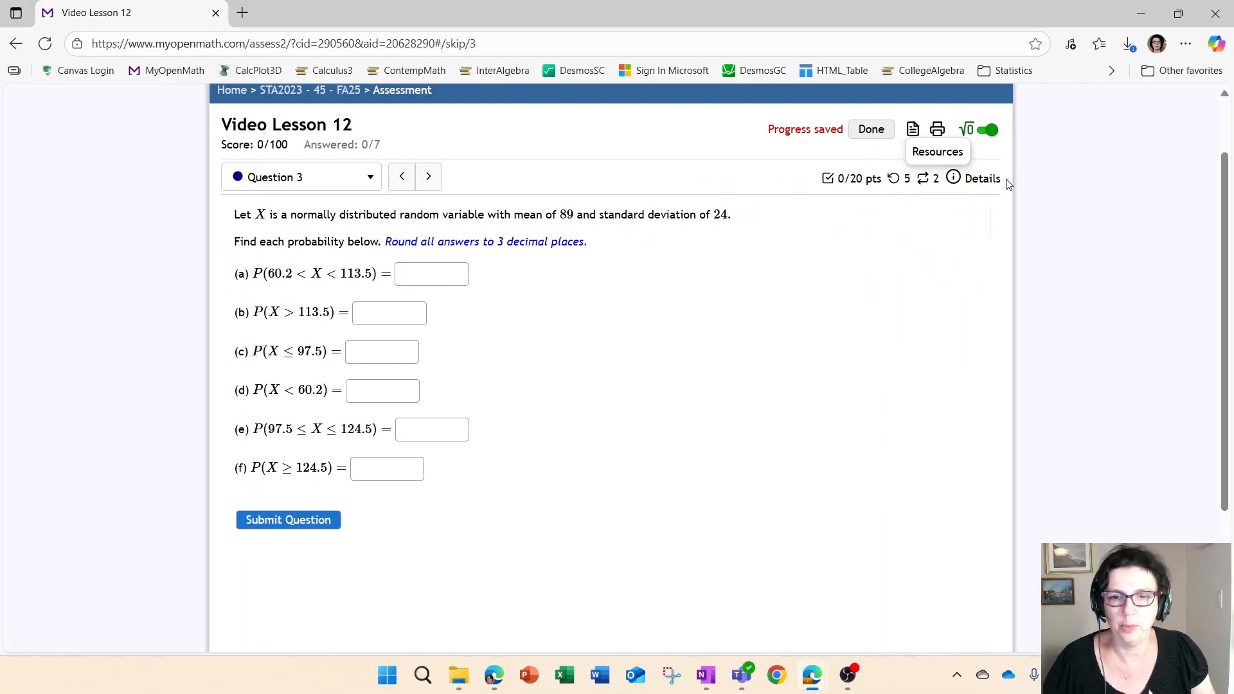
{"action": "left_click", "coordinate": [913, 130]}
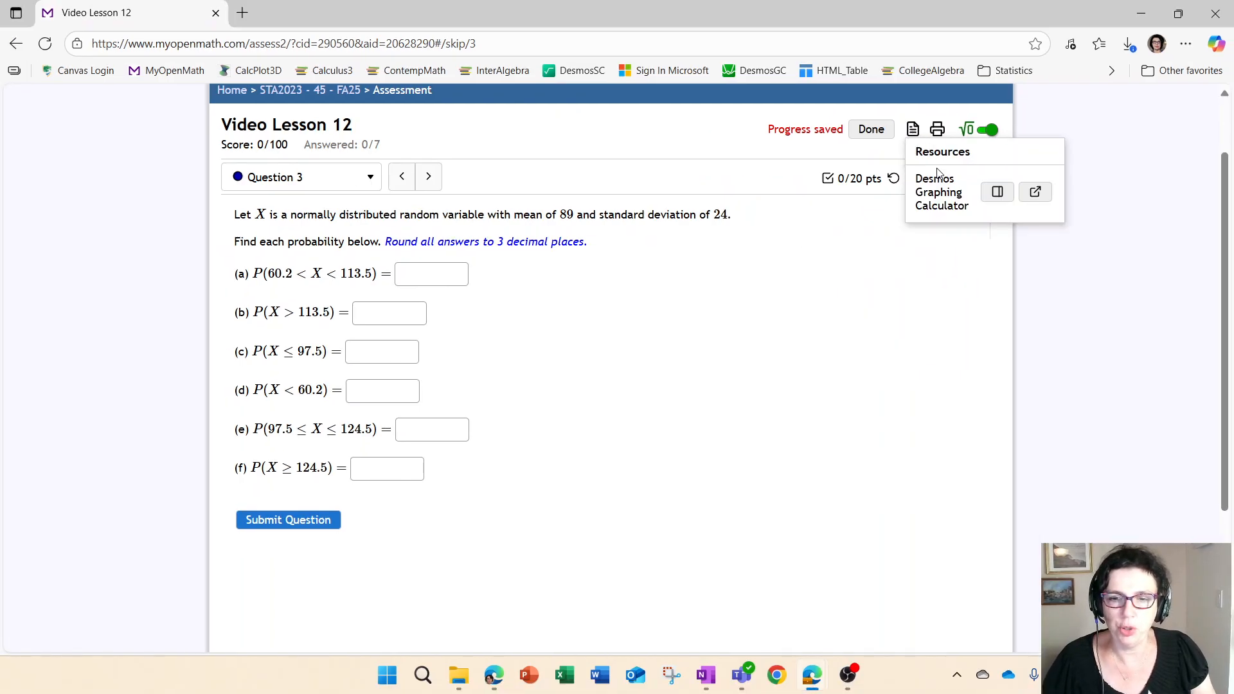
{"action": "left_click", "coordinate": [998, 192]}
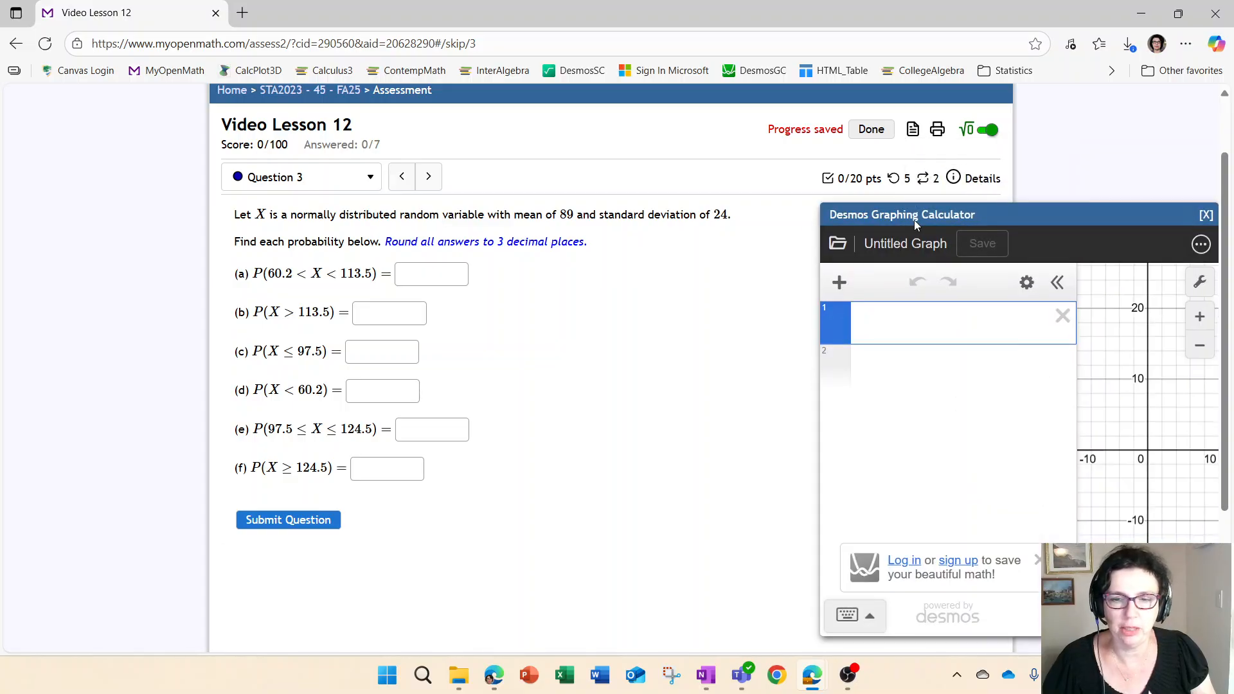
{"action": "left_click_drag", "start_coordinate": [914, 219], "coordinate": [757, 152]}
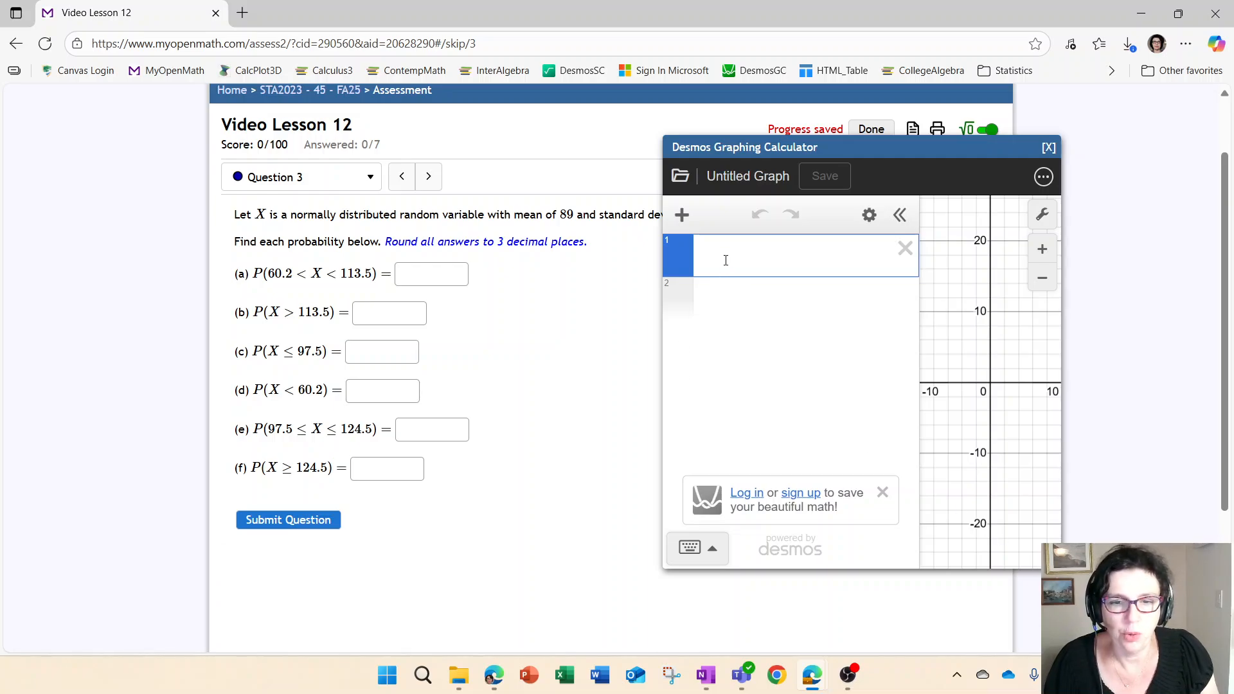
Add an inference Probability Distribution item in Desmos with mean 89 and standard deviation 24
{"action": "left_click", "coordinate": [683, 217]}
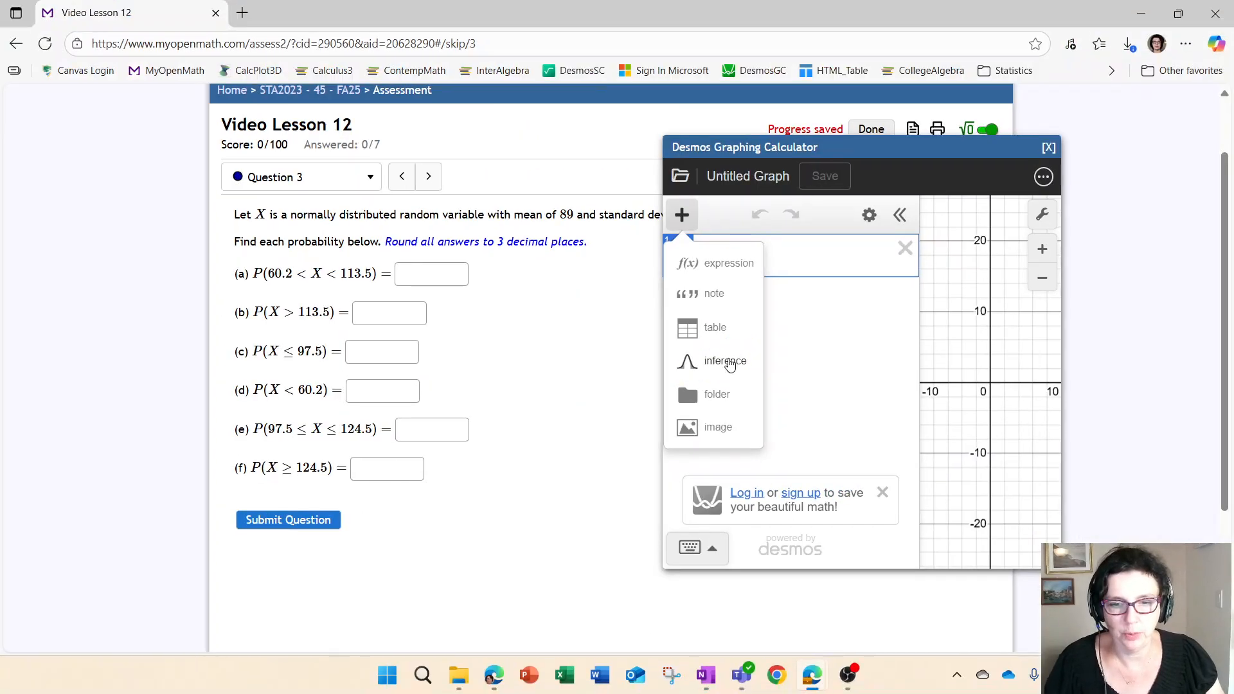
{"action": "left_click", "coordinate": [714, 357]}
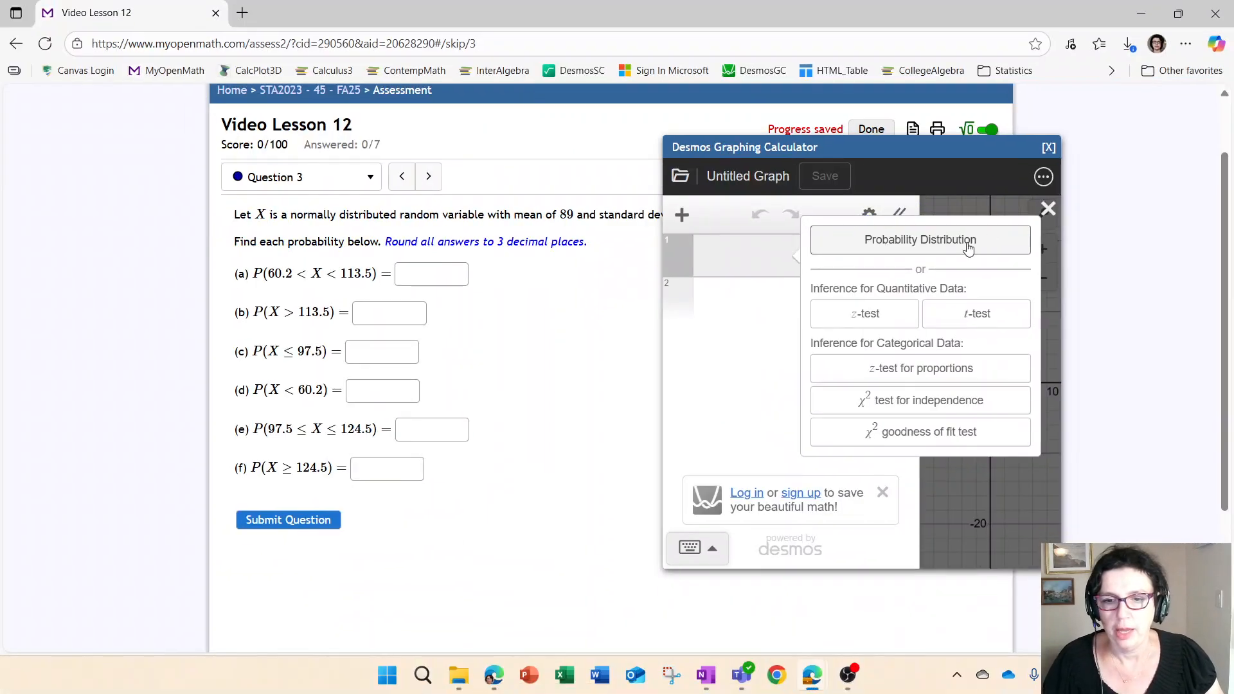
{"action": "left_click", "coordinate": [967, 245]}
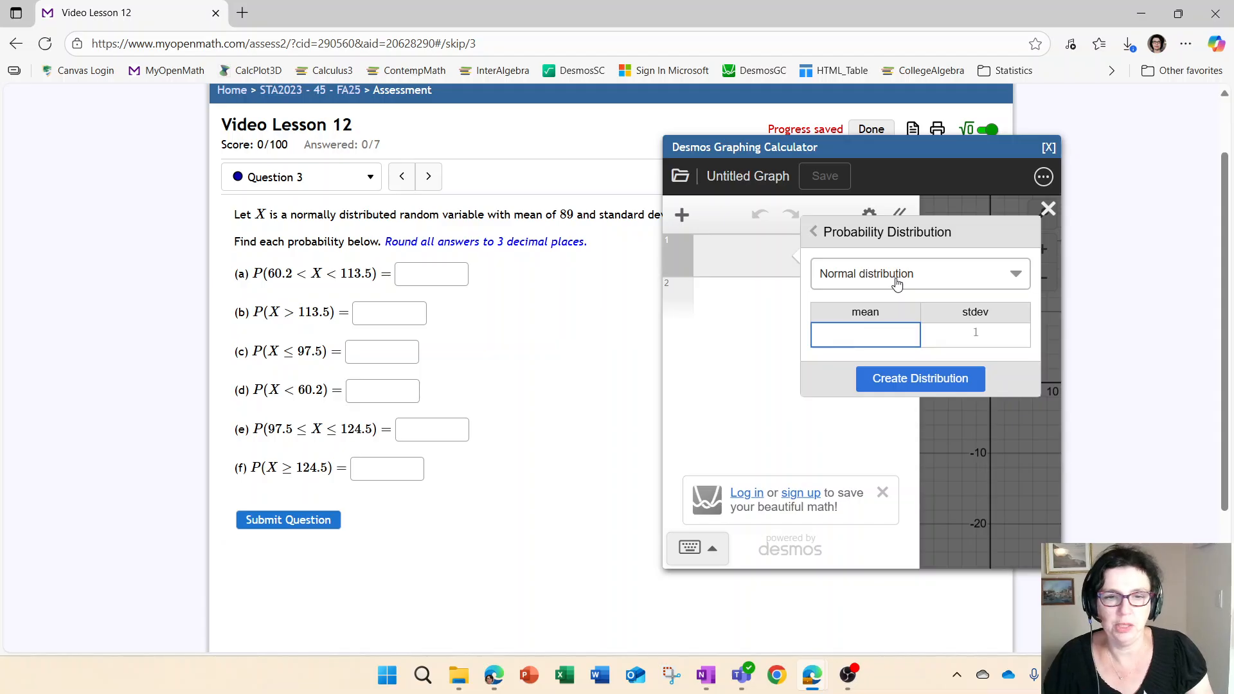
{"action": "left_click_drag", "start_coordinate": [911, 147], "coordinate": [1004, 171]}
{"action": "left_click", "coordinate": [985, 323]}
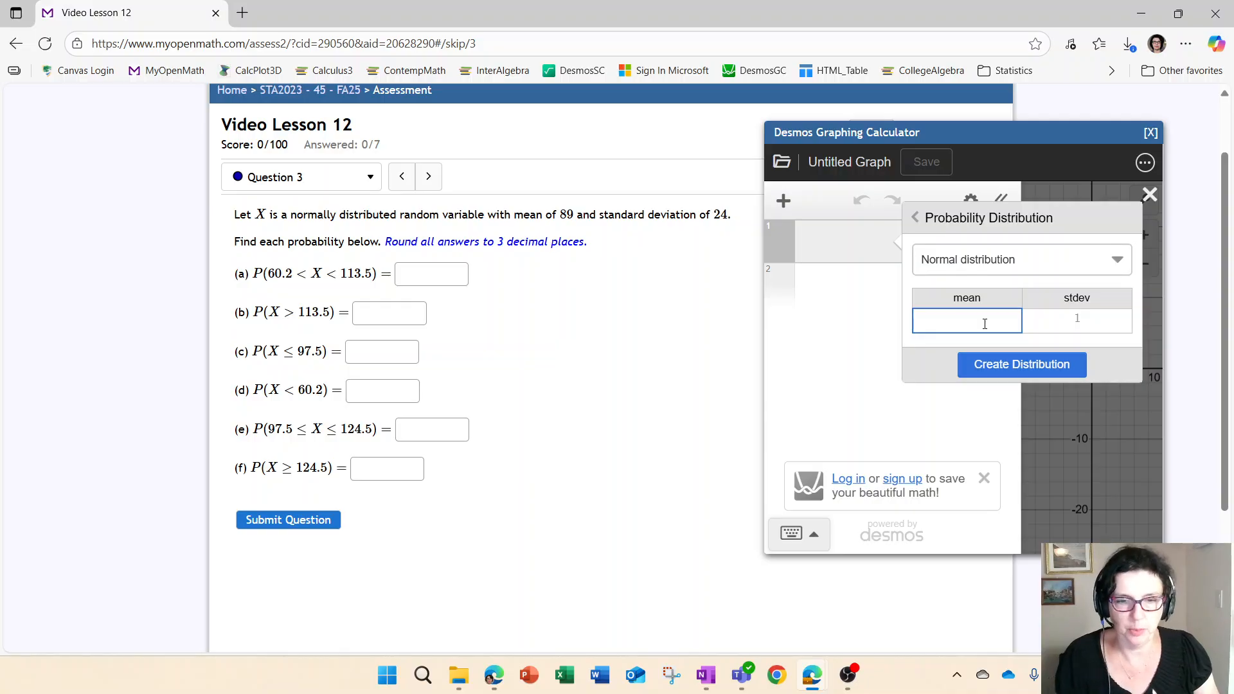
{"action": "left_click", "coordinate": [1090, 318]}
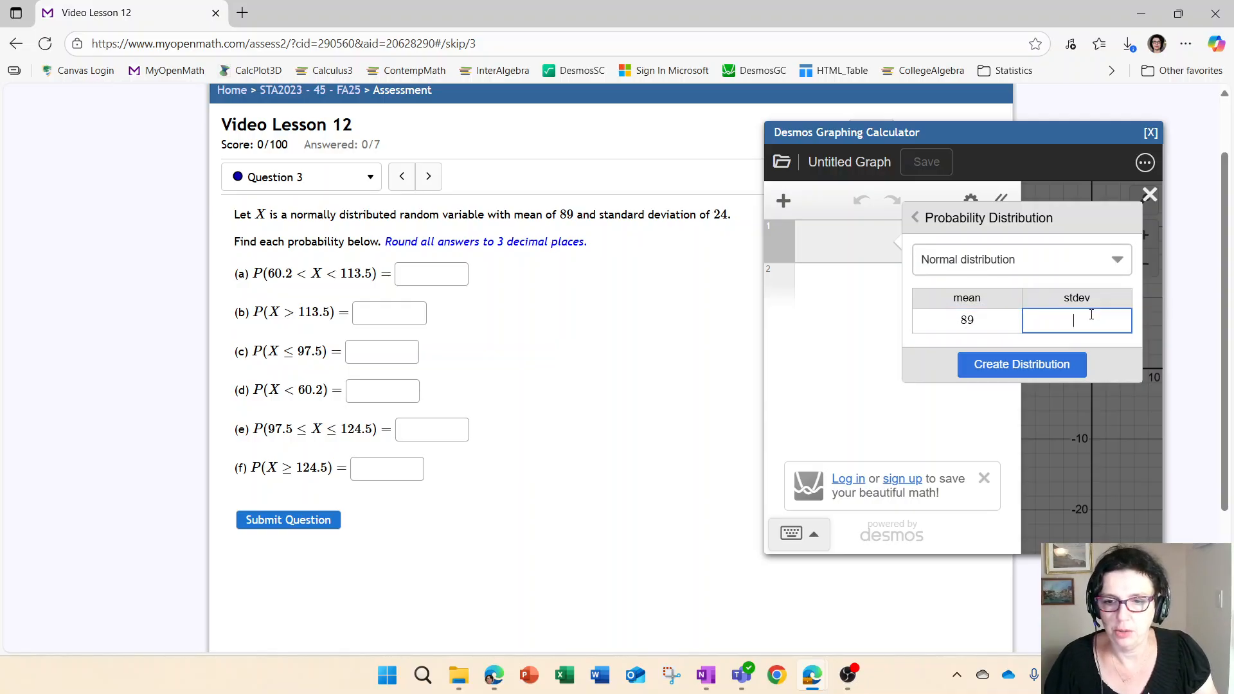
{"action": "type", "text": "24"}
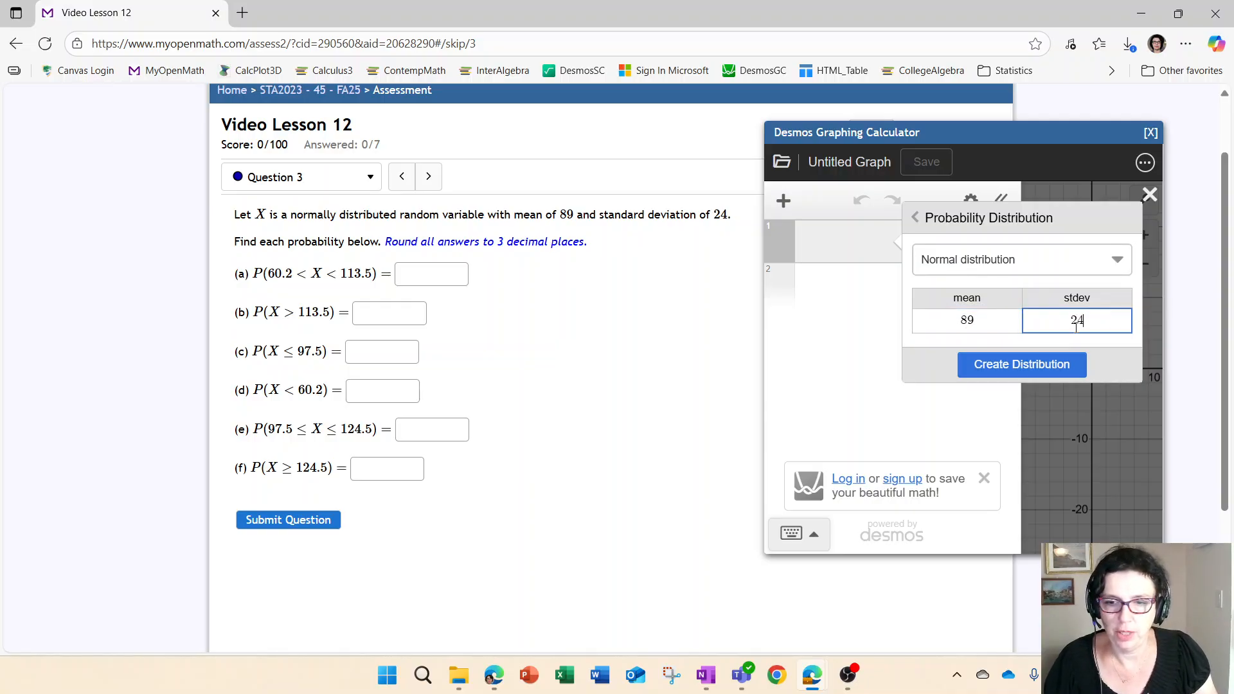
Create normaldist(89,24) and expand its cumulative probability, showing P(65 ≤ x ≤ 113) = 0.683
{"action": "left_click", "coordinate": [1032, 376]}
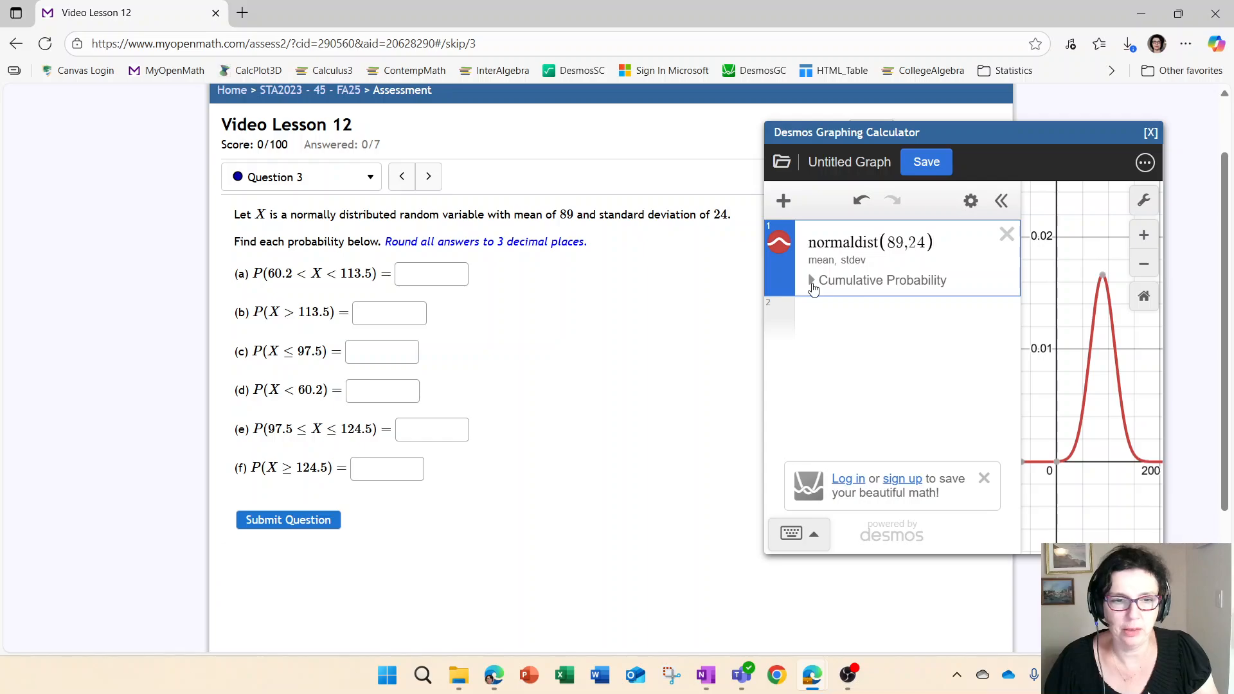
{"action": "left_click", "coordinate": [812, 285]}
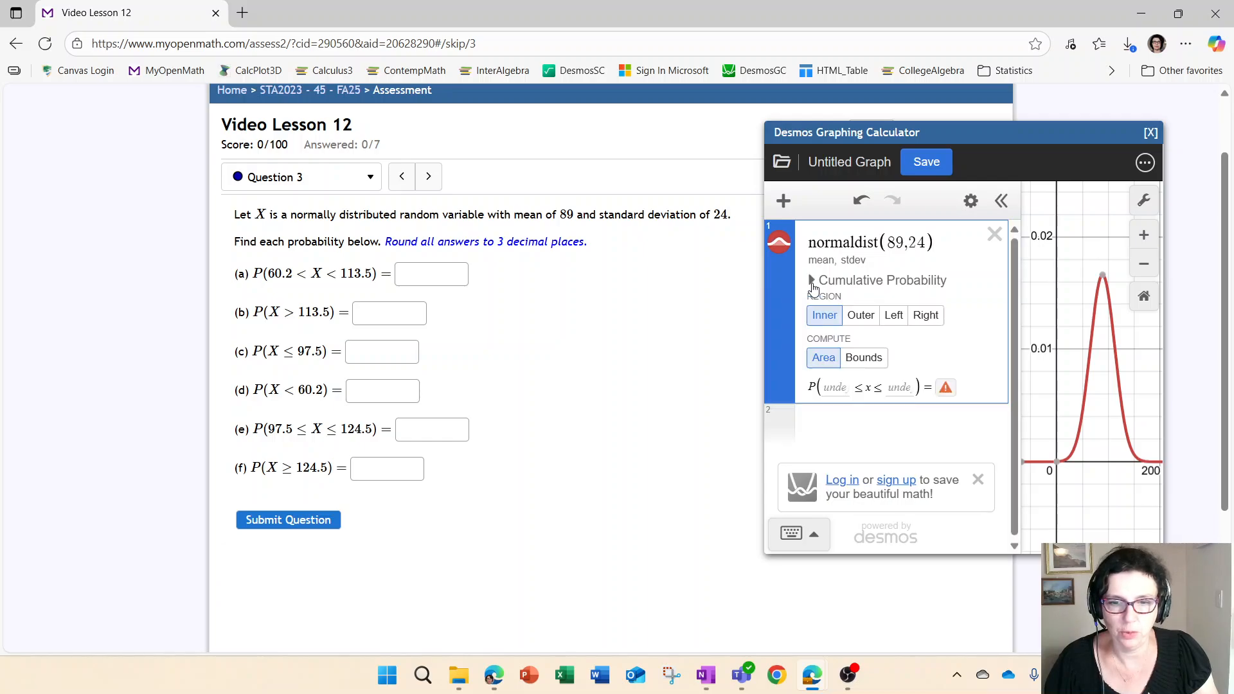
{"action": "left_click_drag", "start_coordinate": [911, 136], "coordinate": [745, 126]}
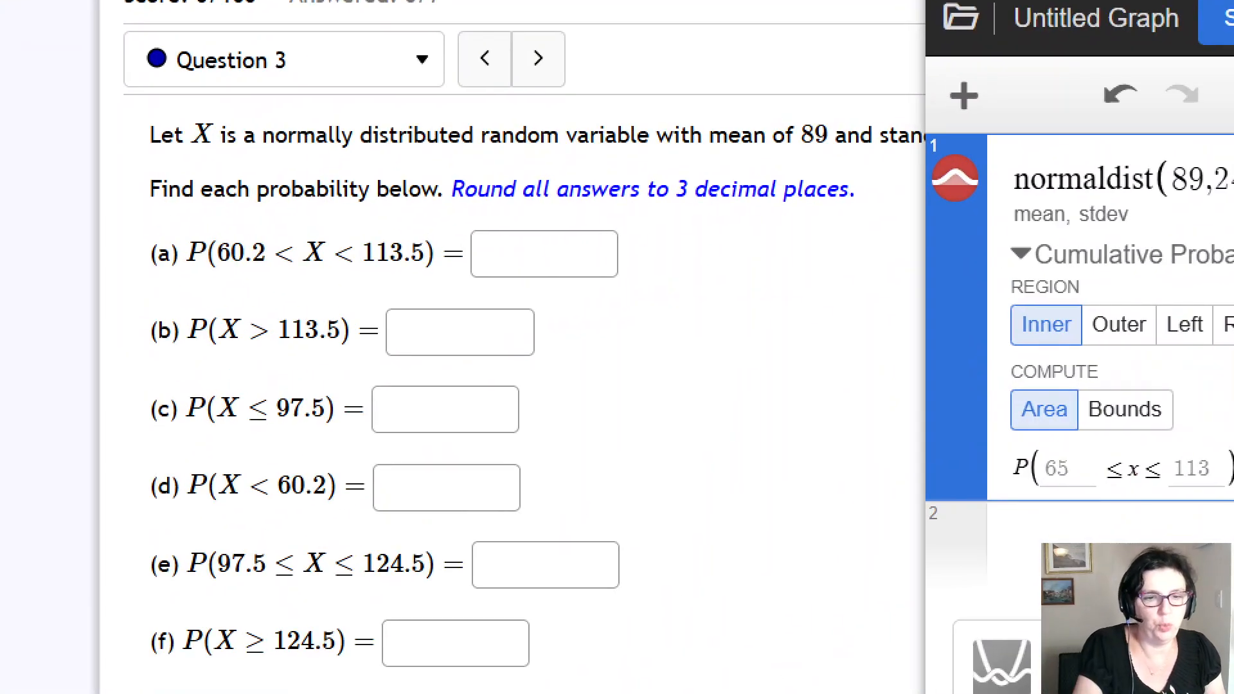
{"action": "left_click_drag", "start_coordinate": [195, 275], "coordinate": [275, 282]}
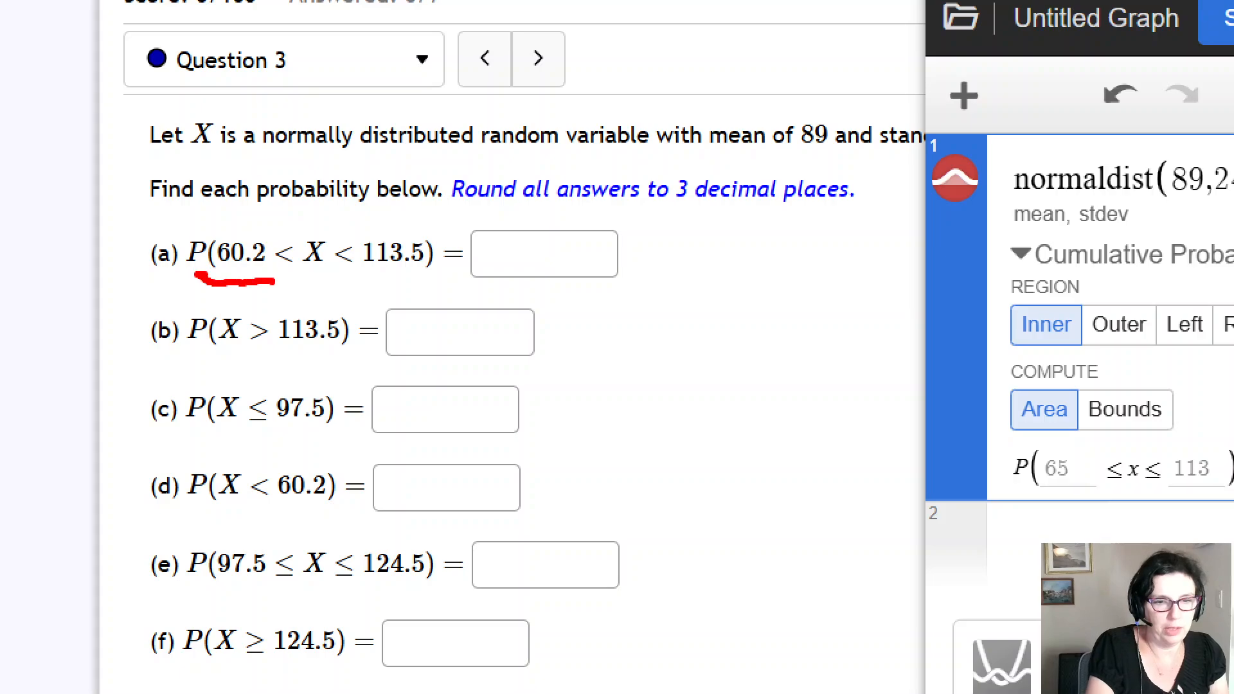
{"action": "left_click_drag", "start_coordinate": [368, 281], "coordinate": [428, 275]}
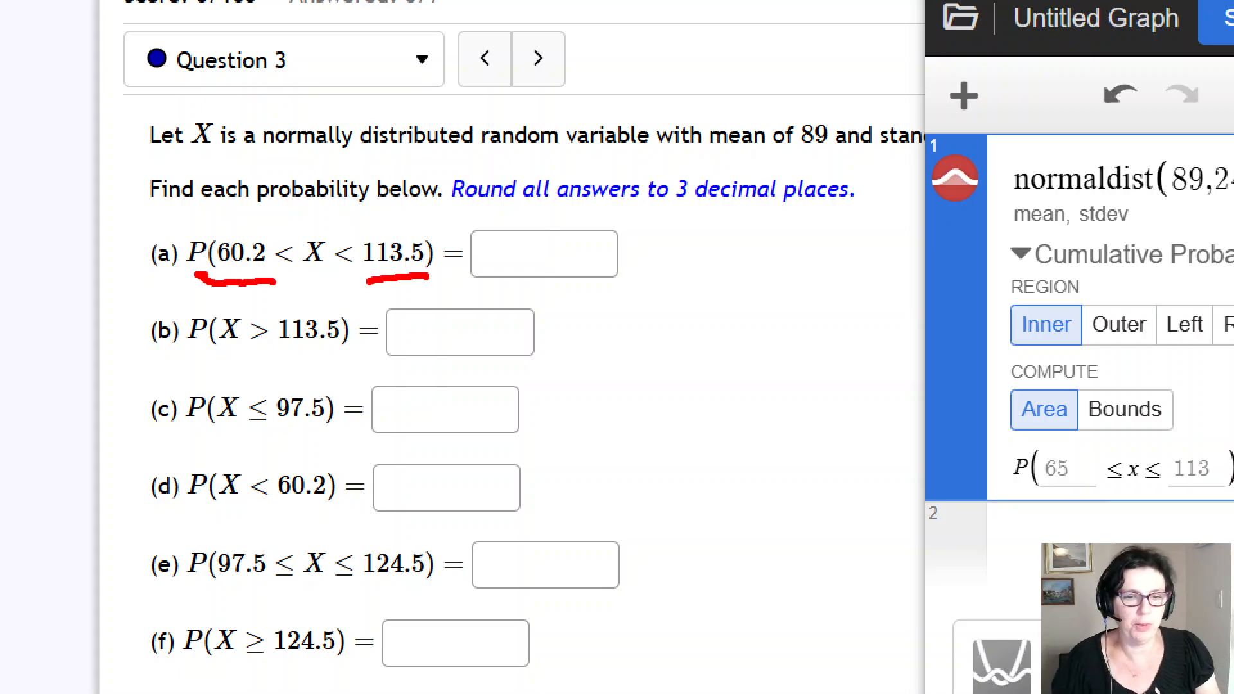
{"action": "left_click_drag", "start_coordinate": [1045, 495], "coordinate": [1086, 495]}
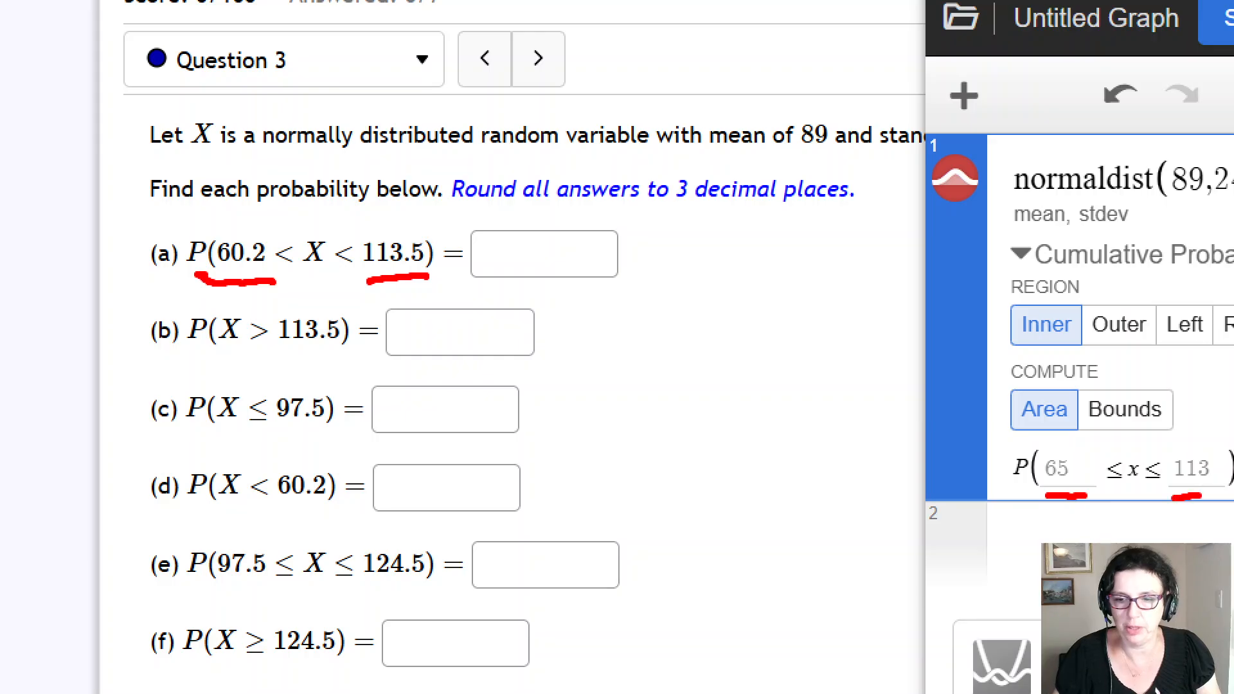
Set the Desmos inner probability bounds to 60.2 and 113.5
{"action": "key", "text": "Escape"}
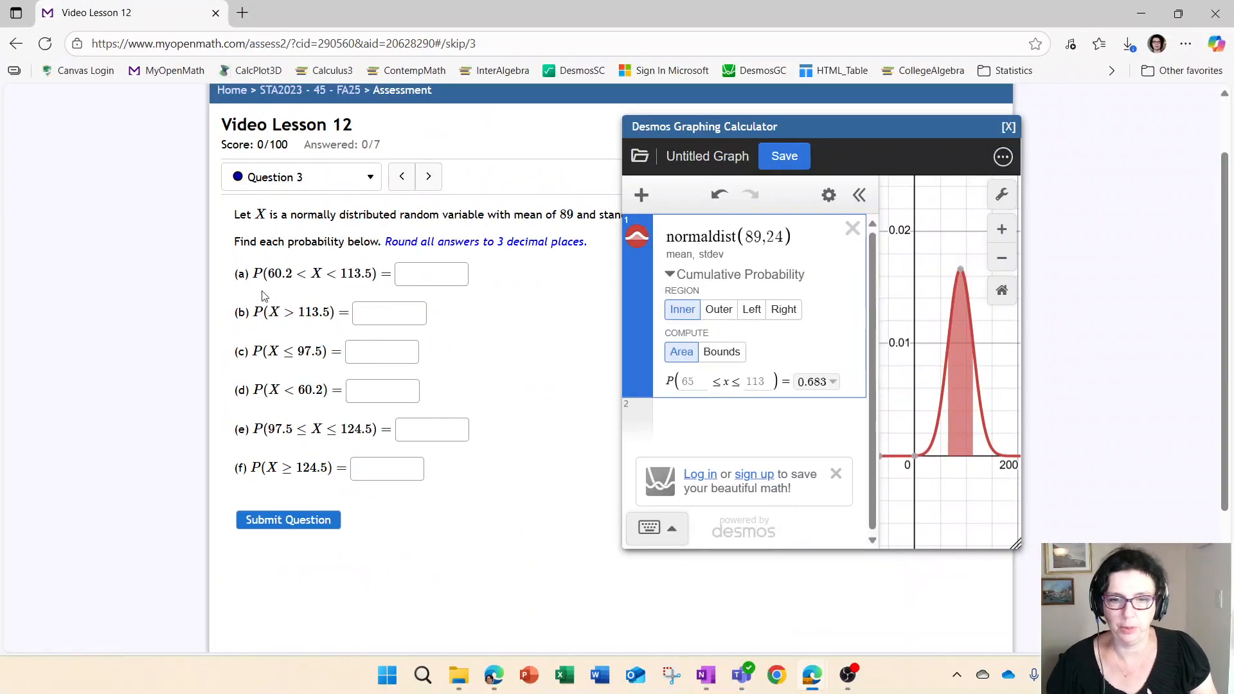
{"action": "left_click", "coordinate": [686, 382]}
{"action": "type", "text": "60.2"}
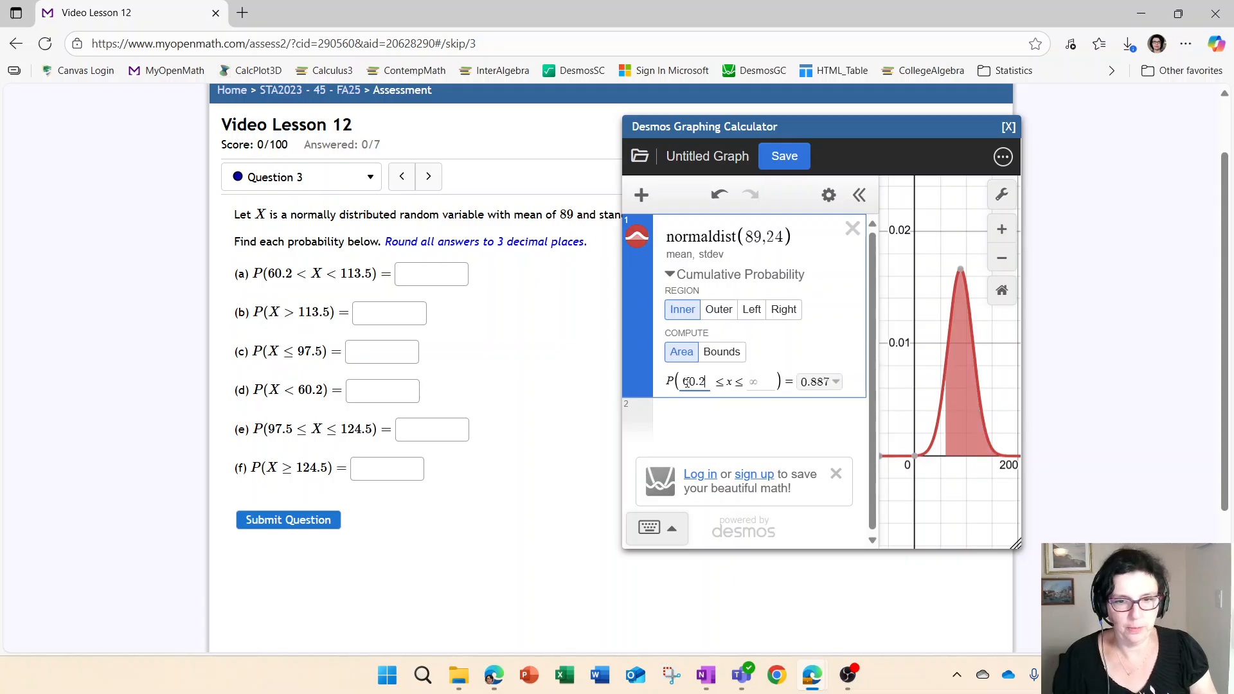
{"action": "left_click", "coordinate": [758, 381]}
{"action": "type", "text": "113.5"}
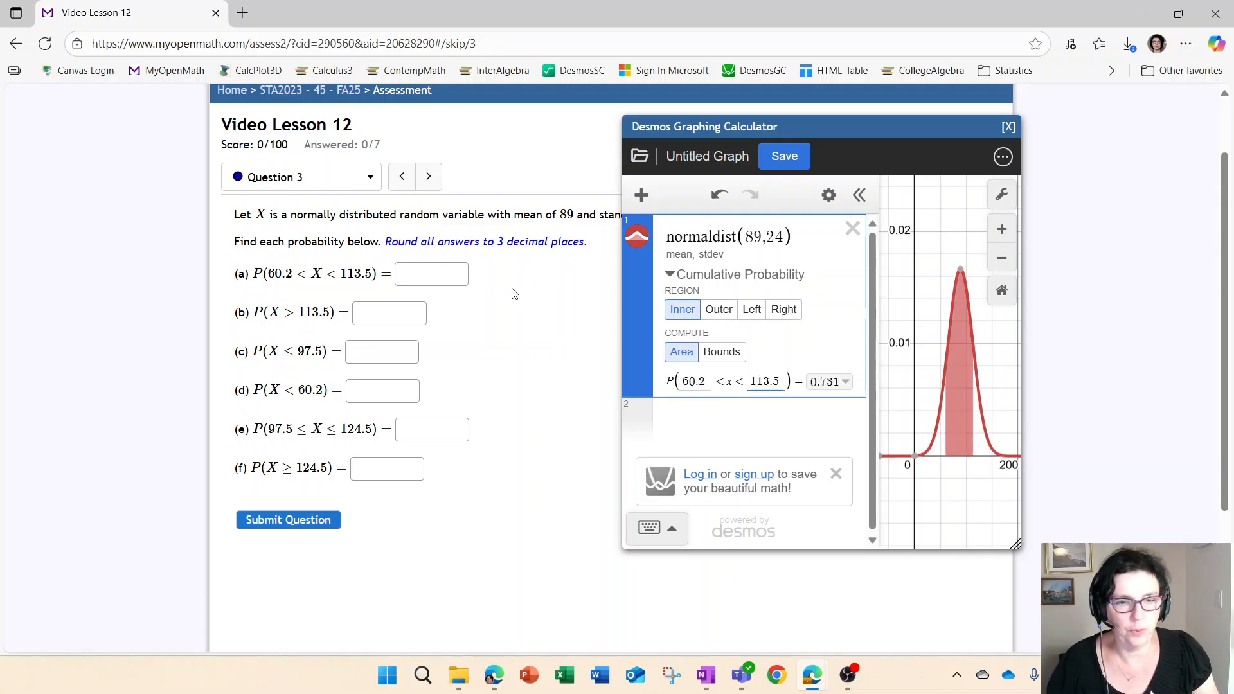
Enter 0.731 as answer (a) and reveal the full-precision probability
{"action": "left_click", "coordinate": [448, 273]}
{"action": "type", "text": "0.731"}
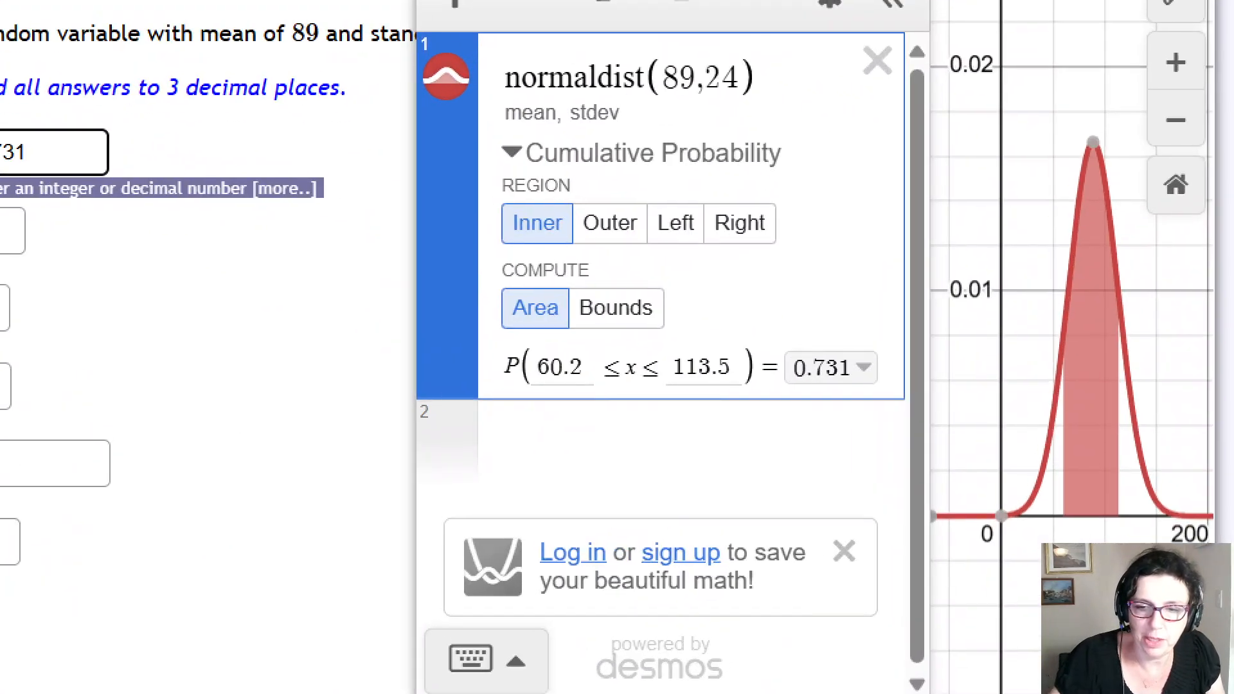
{"action": "mouse_move", "coordinate": [868, 349]}
{"action": "left_mouse_down"}
{"action": "mouse_move", "coordinate": [850, 370]}
{"action": "mouse_move", "coordinate": [869, 346]}
{"action": "left_mouse_up"}
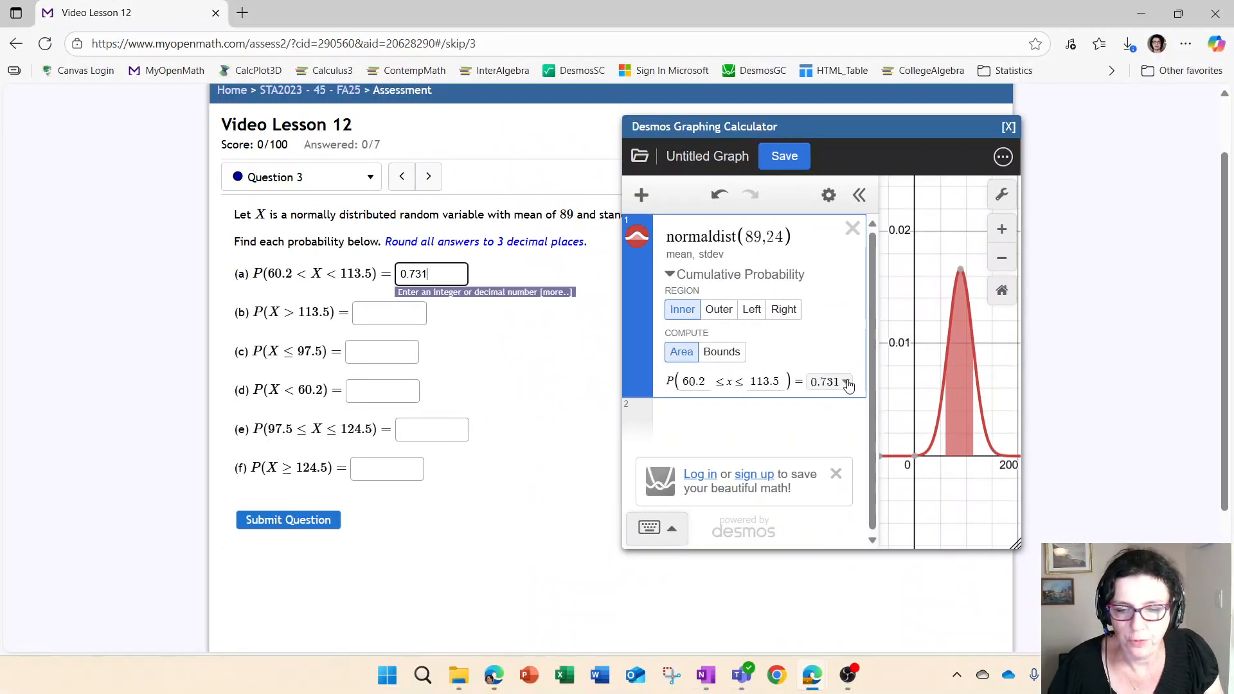
{"action": "left_click", "coordinate": [846, 383]}
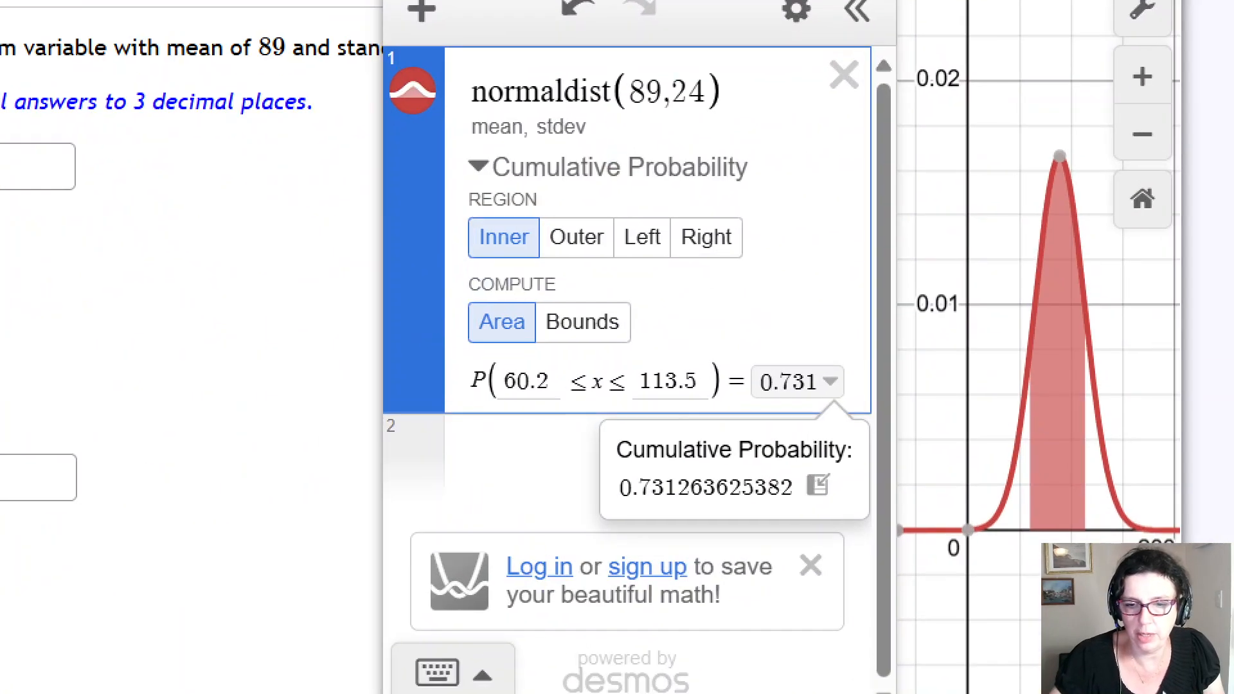
Copy 0.731263625382 into a new expression and make it round(0.731263625382,5)
{"action": "mouse_move", "coordinate": [835, 466]}
{"action": "left_mouse_down"}
{"action": "mouse_move", "coordinate": [810, 461]}
{"action": "mouse_move", "coordinate": [830, 465]}
{"action": "left_mouse_up"}
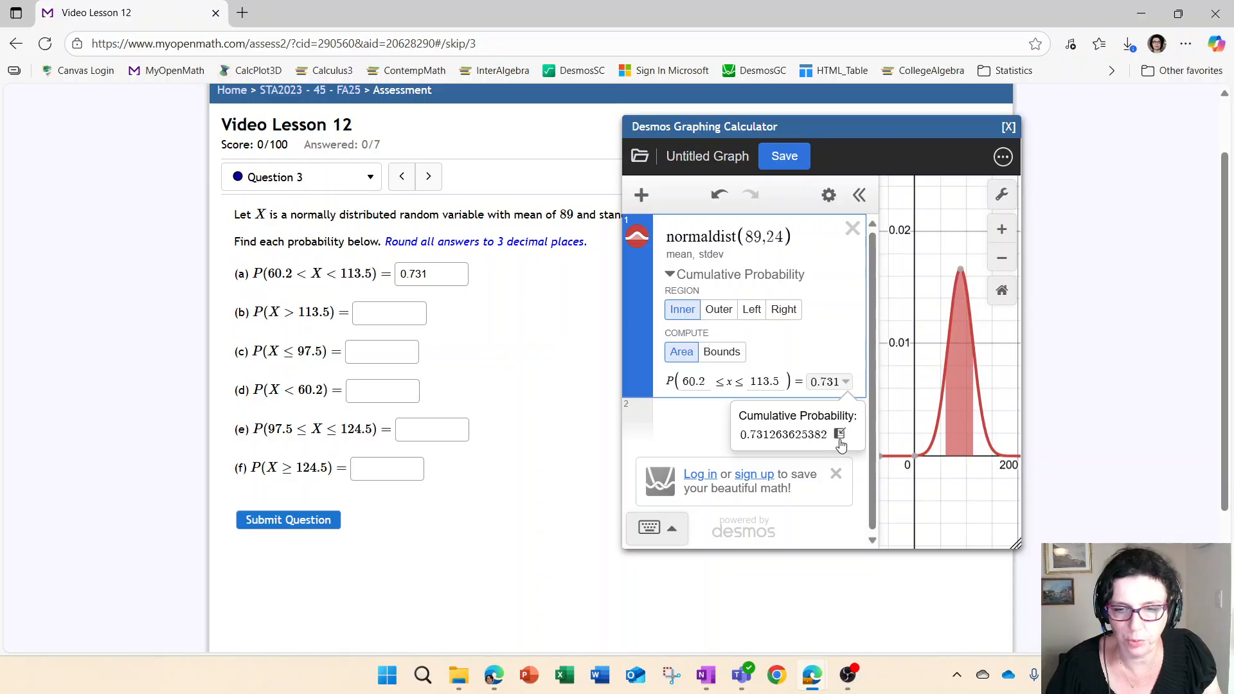
{"action": "left_click", "coordinate": [839, 435]}
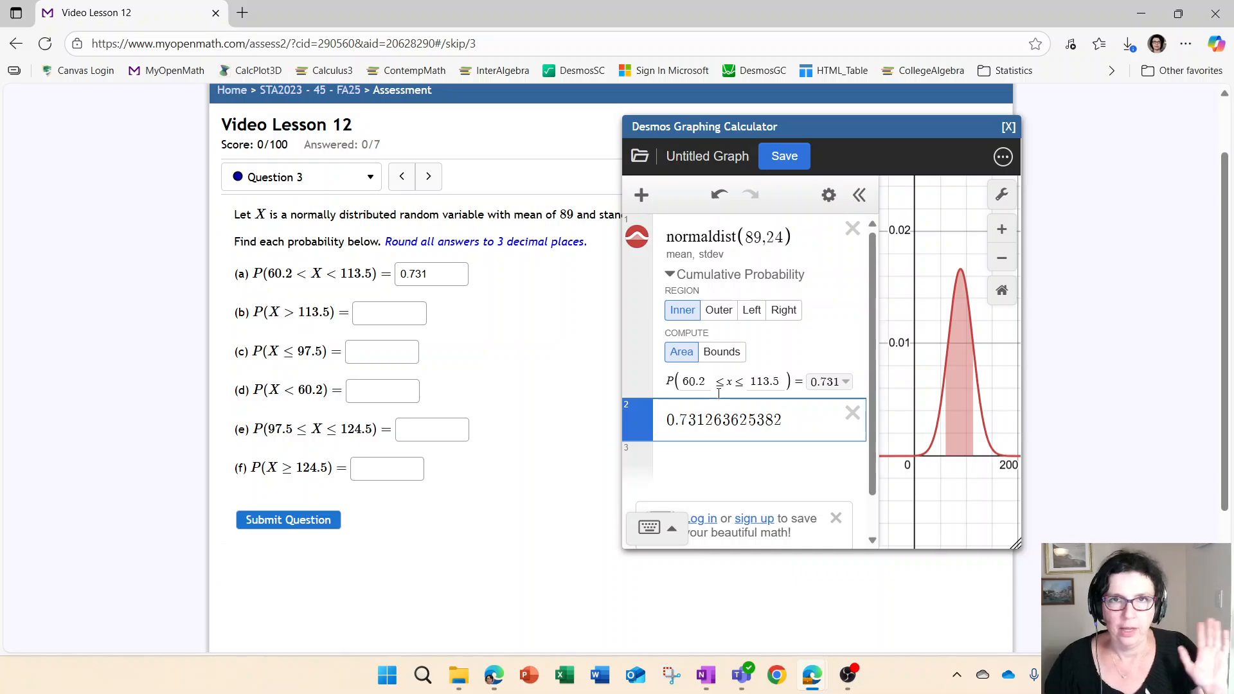
{"action": "left_click", "coordinate": [668, 419]}
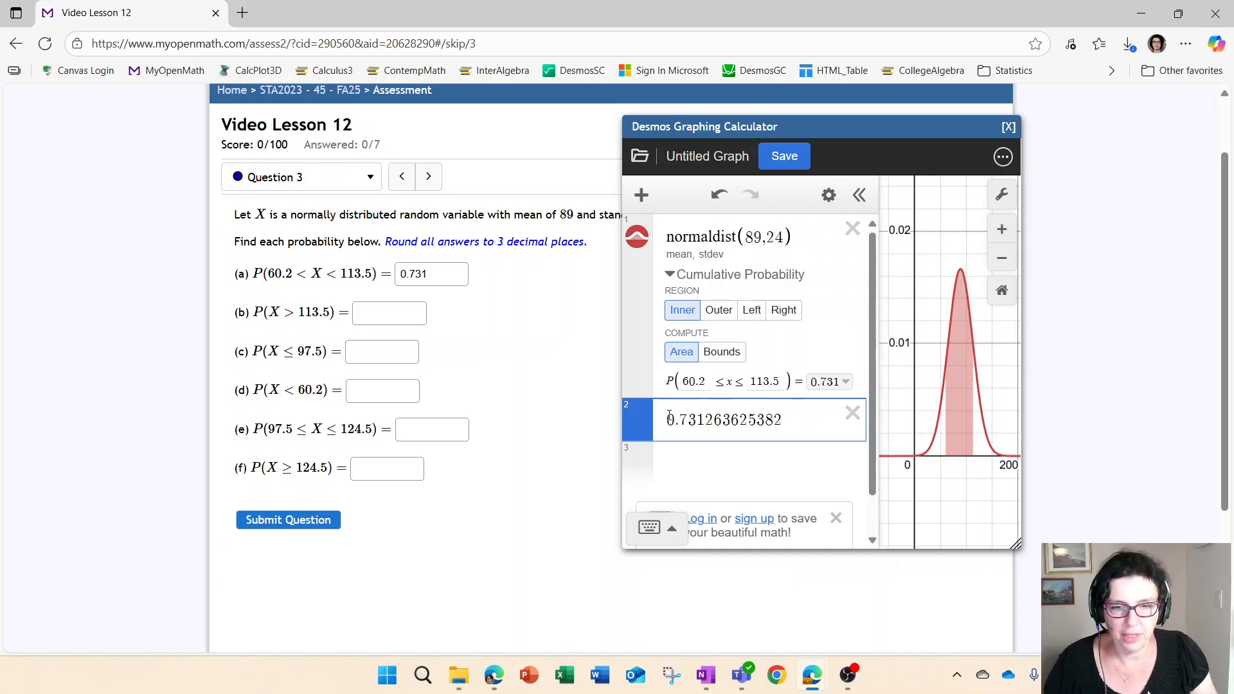
{"action": "type", "text": "round("}
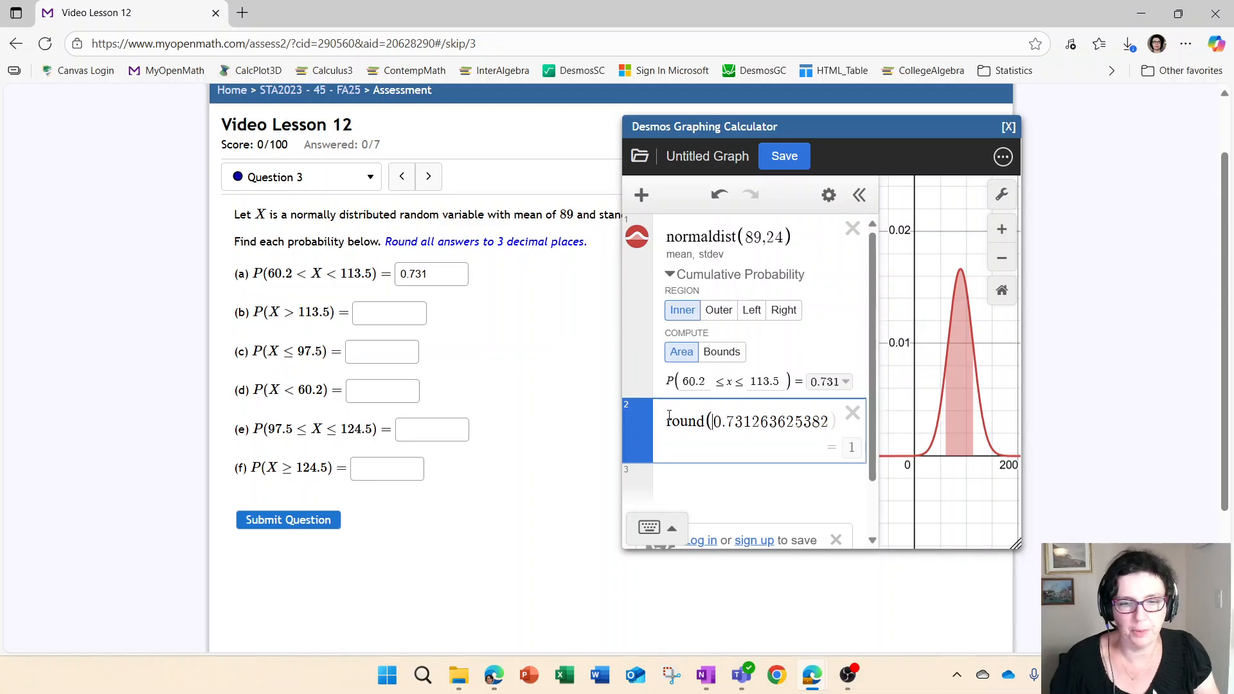
{"action": "key", "text": "ctrl+z"}
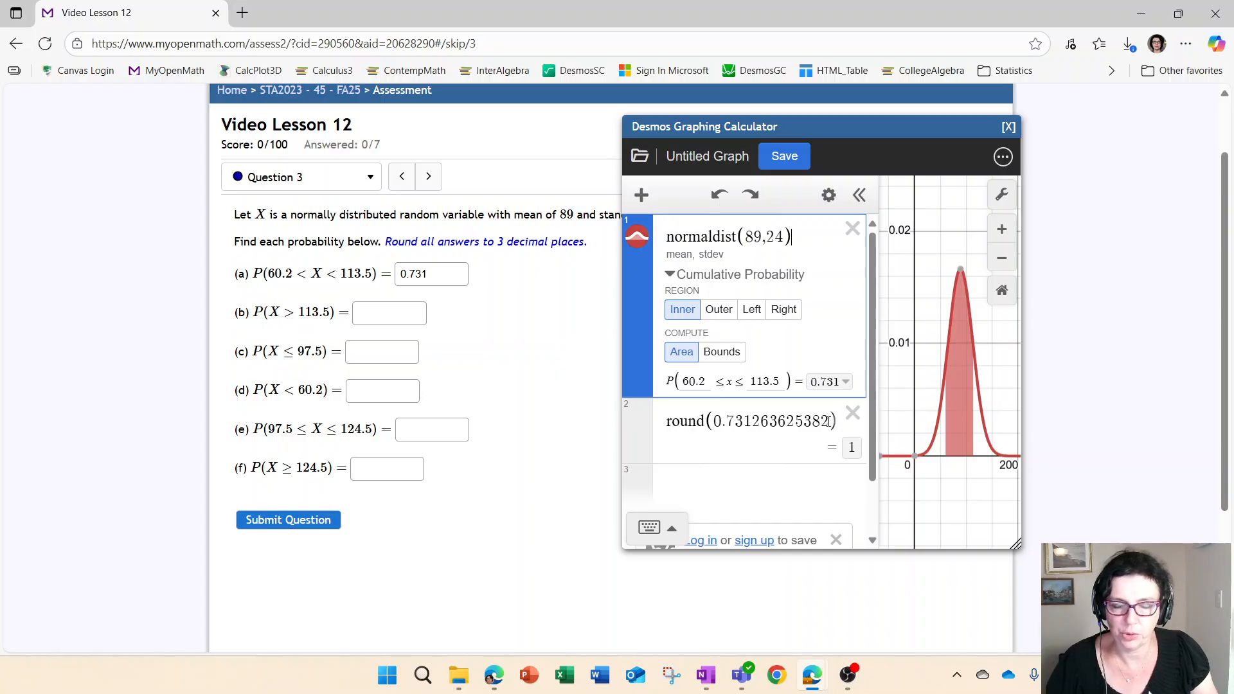
{"action": "left_click", "coordinate": [835, 426]}
{"action": "type", "text": ",5"}
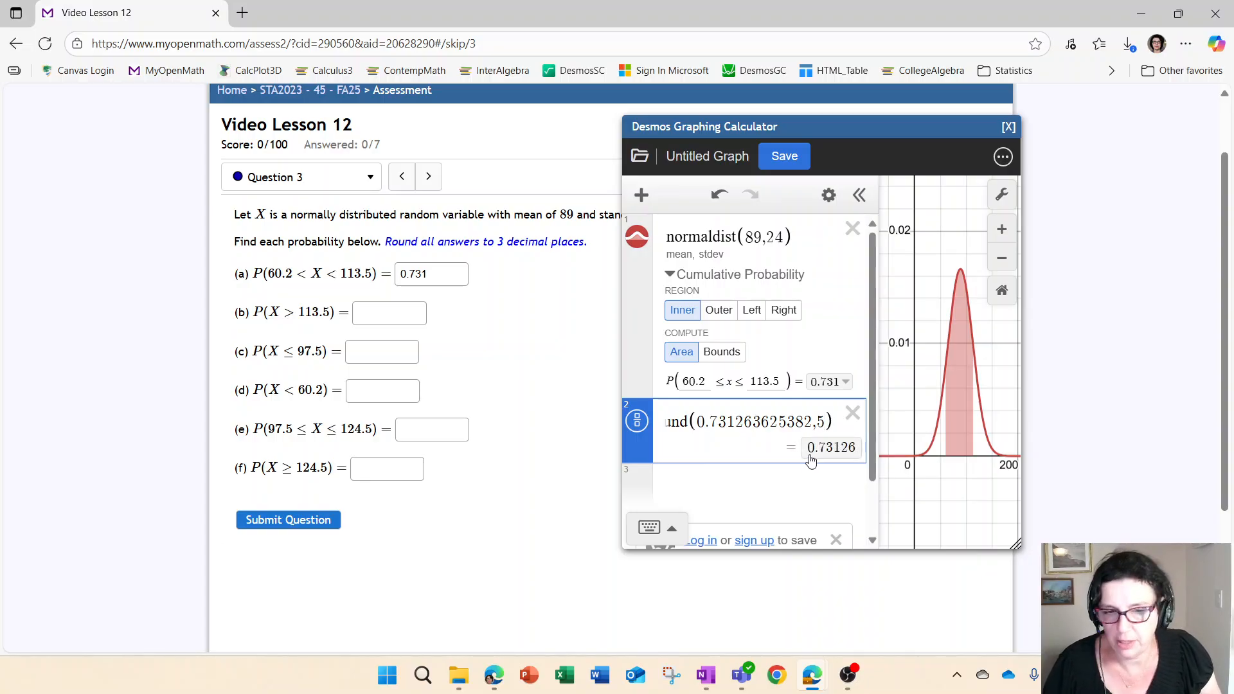
Delete the round expression and circle the inequality signs in parts (a) and (e)
{"action": "left_click", "coordinate": [852, 413]}
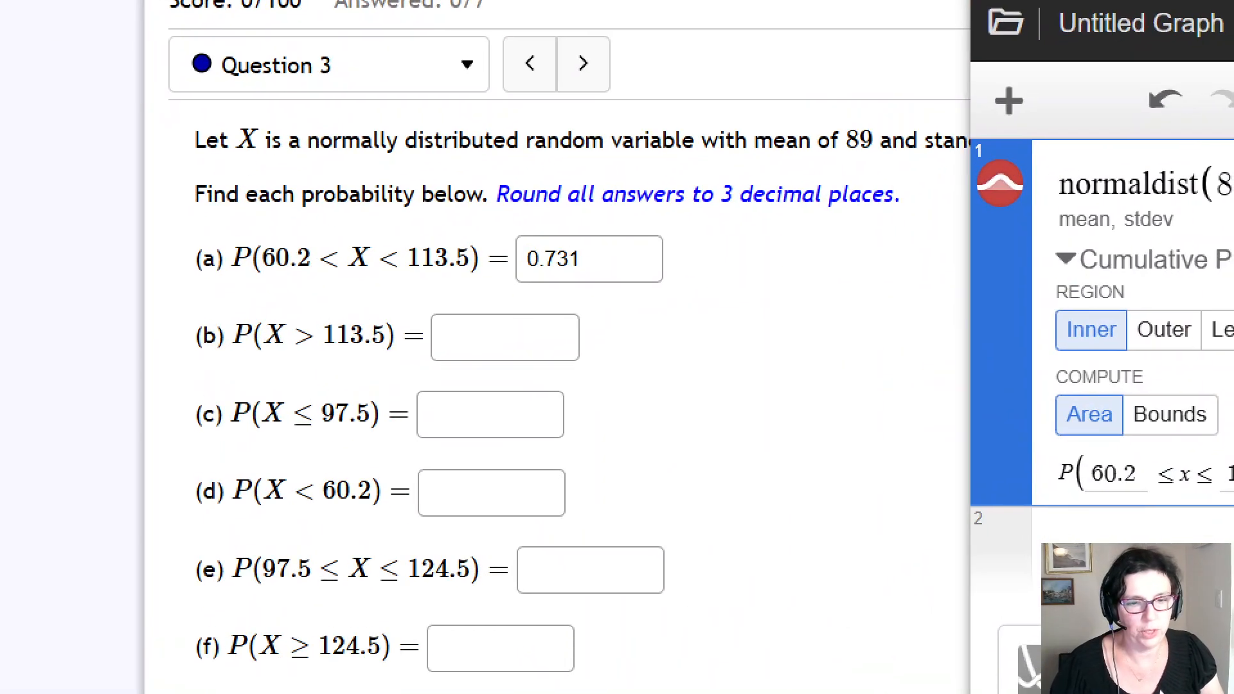
{"action": "mouse_move", "coordinate": [327, 225]}
{"action": "left_mouse_down"}
{"action": "mouse_move", "coordinate": [379, 253]}
{"action": "mouse_move", "coordinate": [404, 225]}
{"action": "left_mouse_up"}
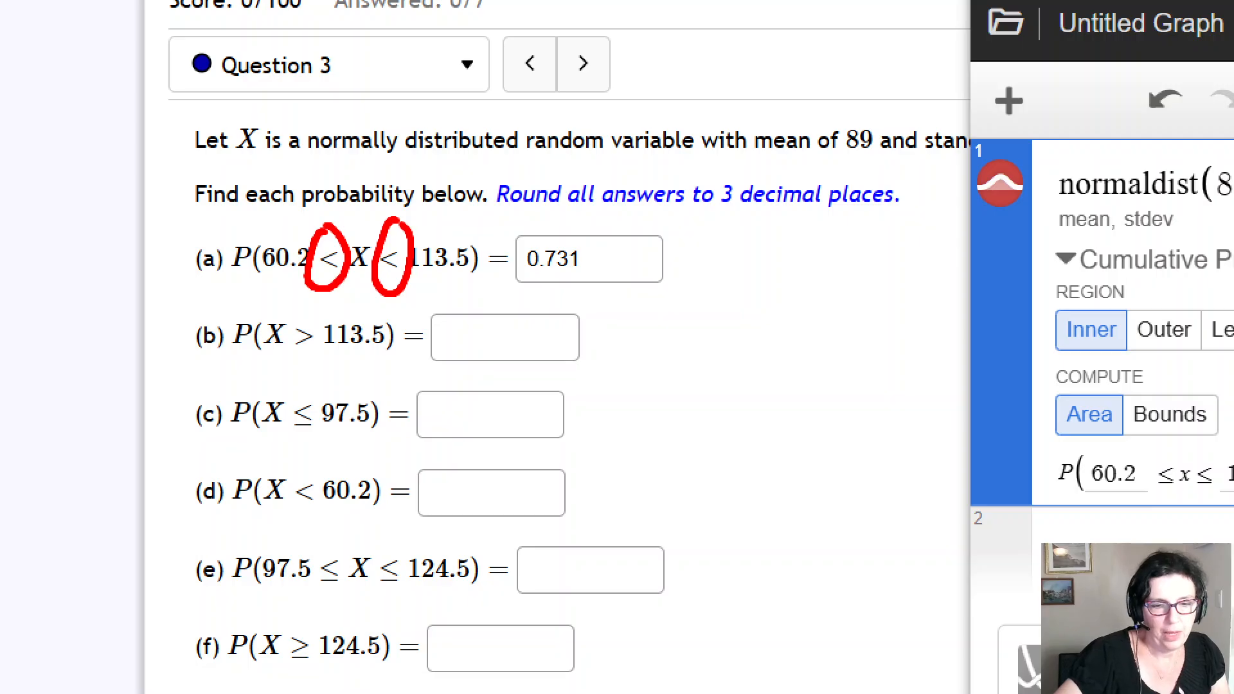
{"action": "mouse_move", "coordinate": [329, 529]}
{"action": "left_mouse_down"}
{"action": "mouse_move", "coordinate": [325, 604]}
{"action": "mouse_move", "coordinate": [329, 524]}
{"action": "mouse_move", "coordinate": [385, 604]}
{"action": "mouse_move", "coordinate": [395, 530]}
{"action": "left_mouse_up"}
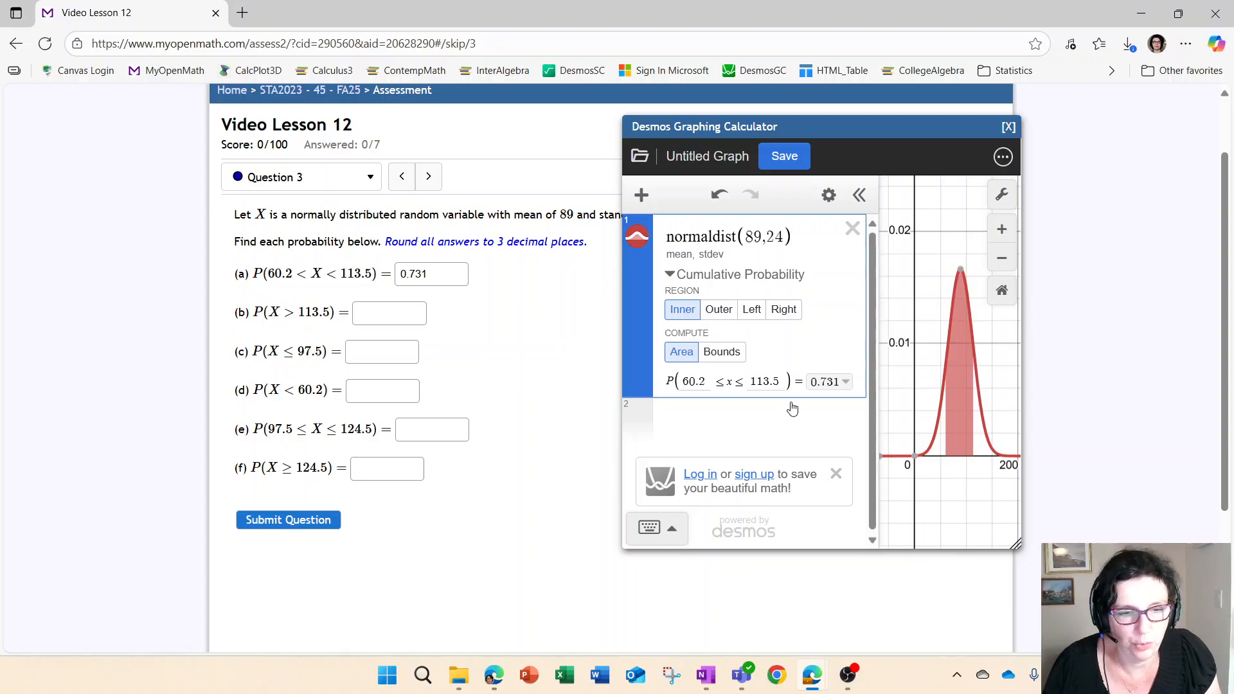
Change the inner bounds to 97.5 and 124.5 and enter the resulting 0.292 as answer (e)
{"action": "double_click", "coordinate": [706, 379]}
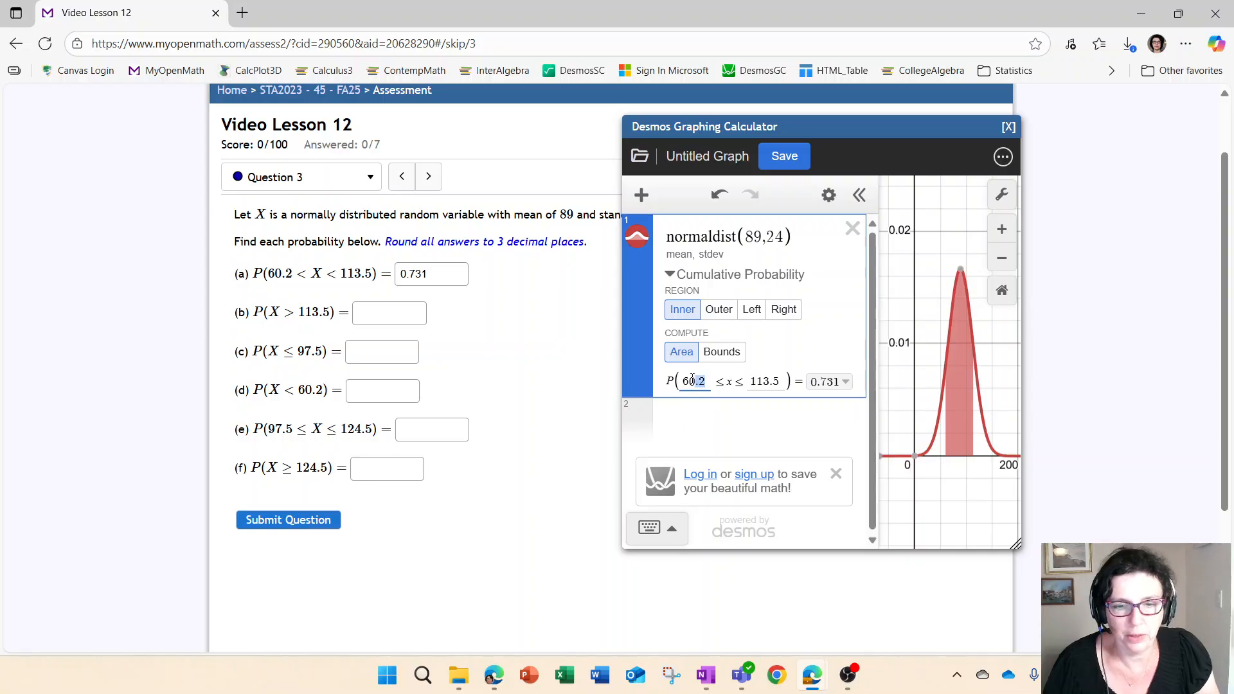
{"action": "key", "text": "BackSpace"}
{"action": "type", "text": "97.5"}
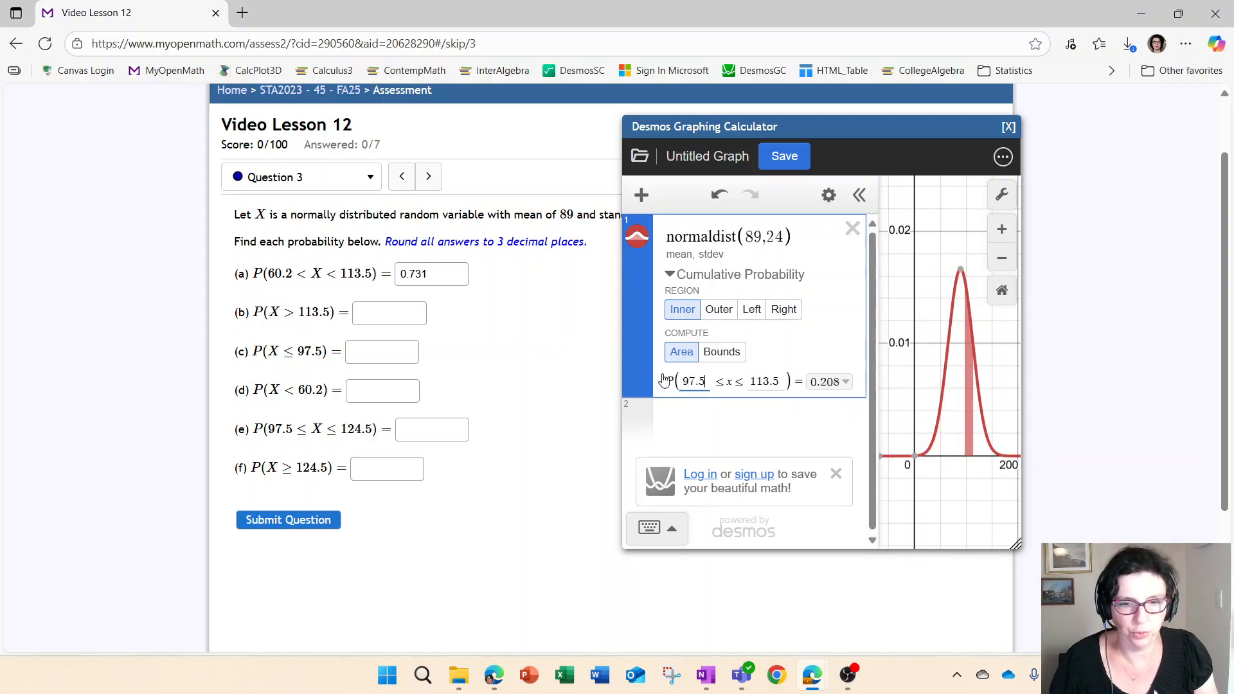
{"action": "left_click_drag", "start_coordinate": [785, 379], "coordinate": [752, 384]}
{"action": "type", "text": "124.5"}
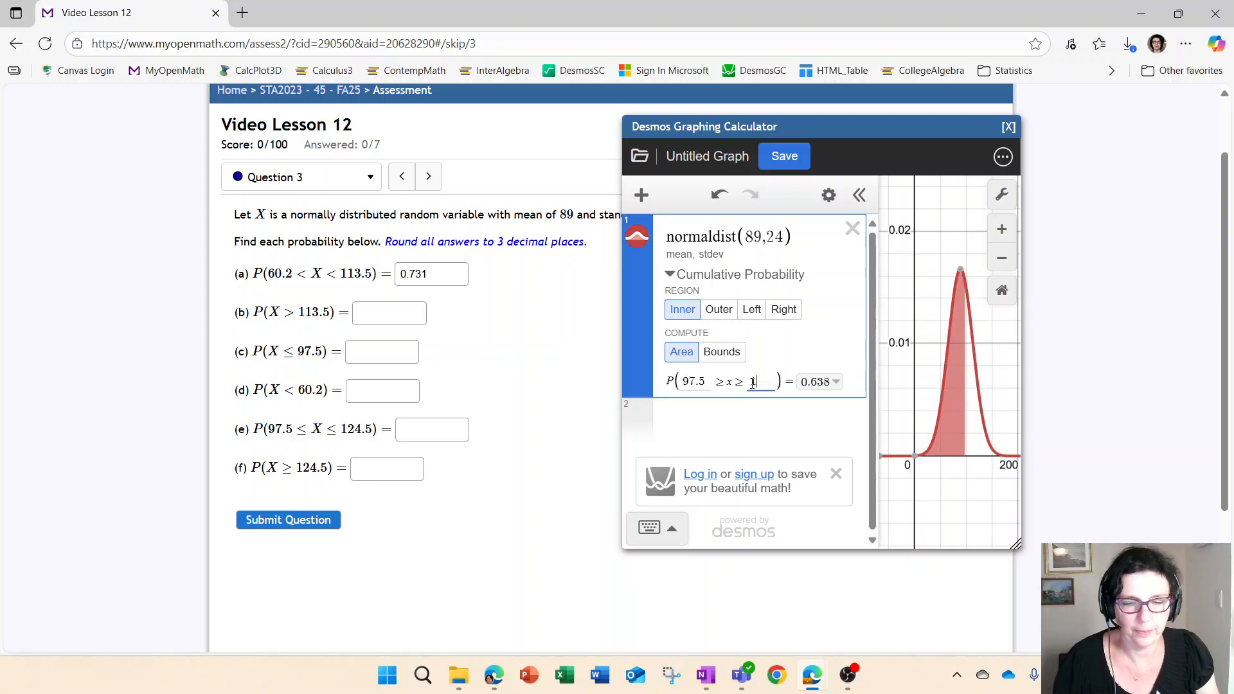
{"action": "left_click", "coordinate": [408, 428]}
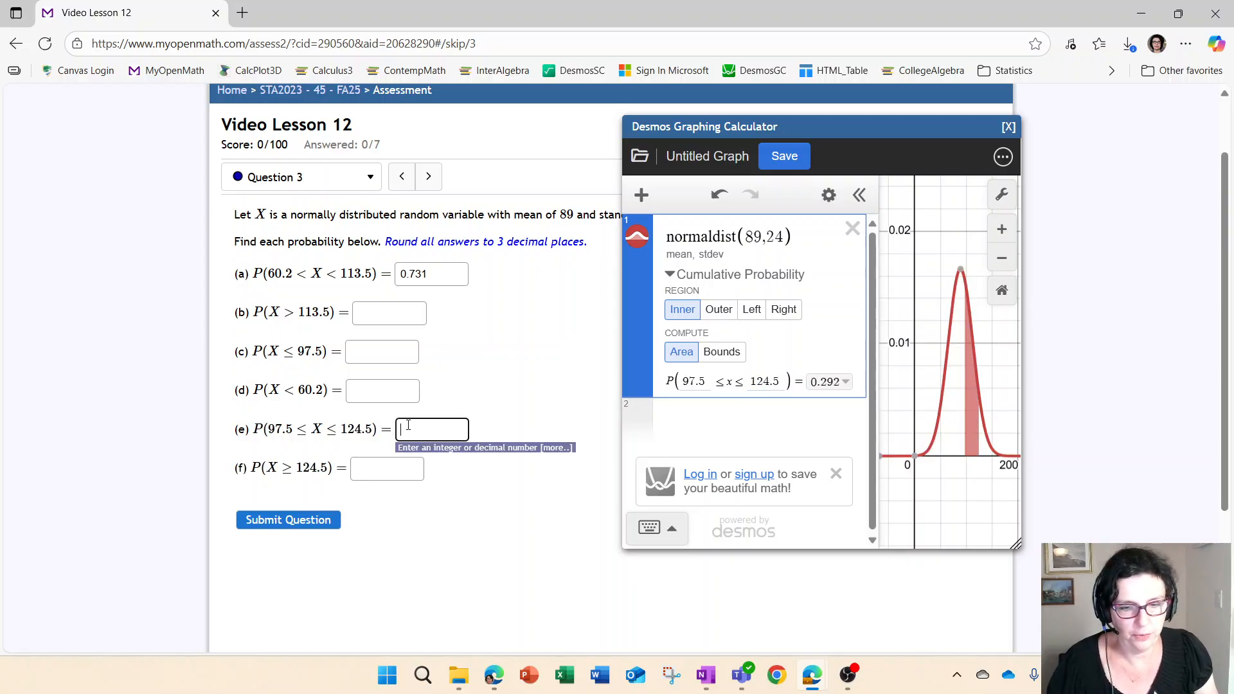
{"action": "type", "text": "0.292"}
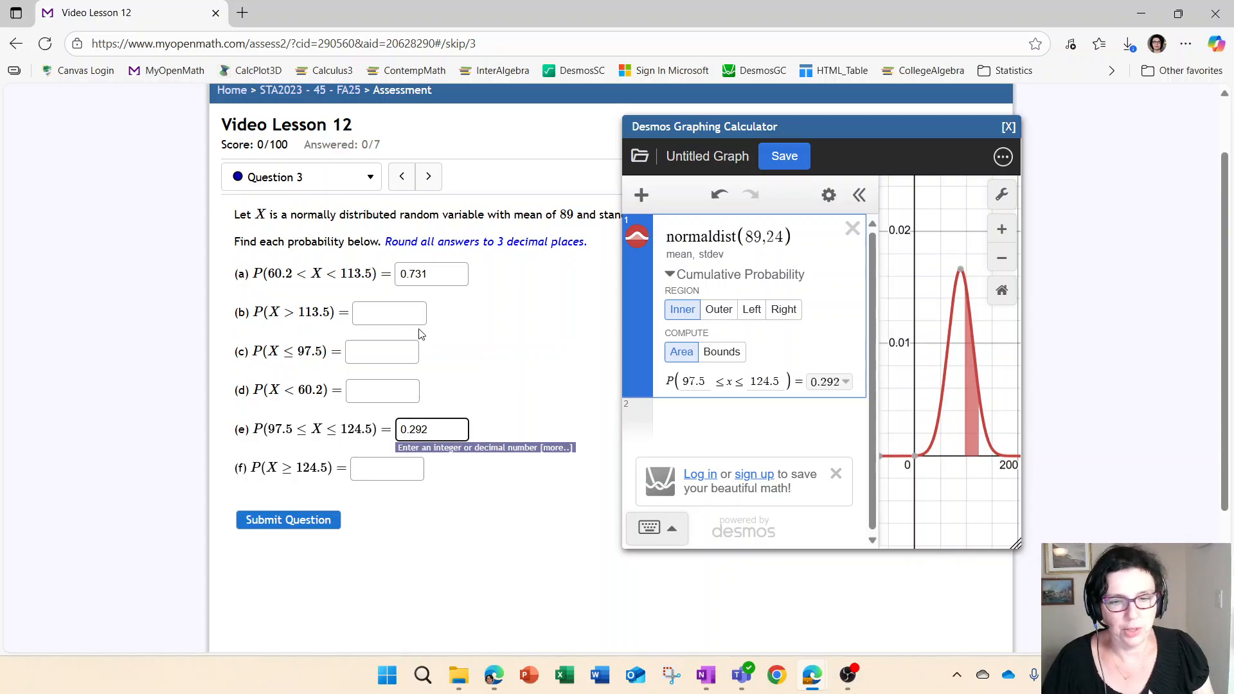
{"action": "left_click", "coordinate": [555, 356]}
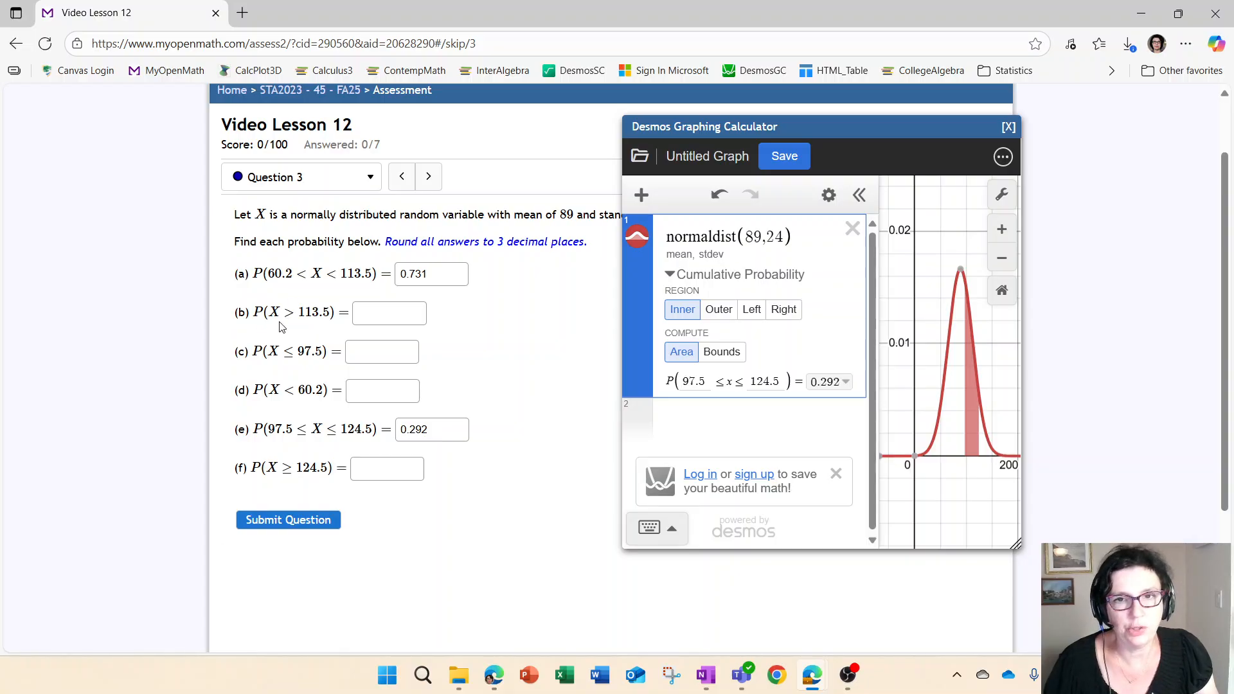
Switch Desmos to the right tail with bound 113.5 and enter 0.154 as answer (b)
{"action": "left_click", "coordinate": [792, 314]}
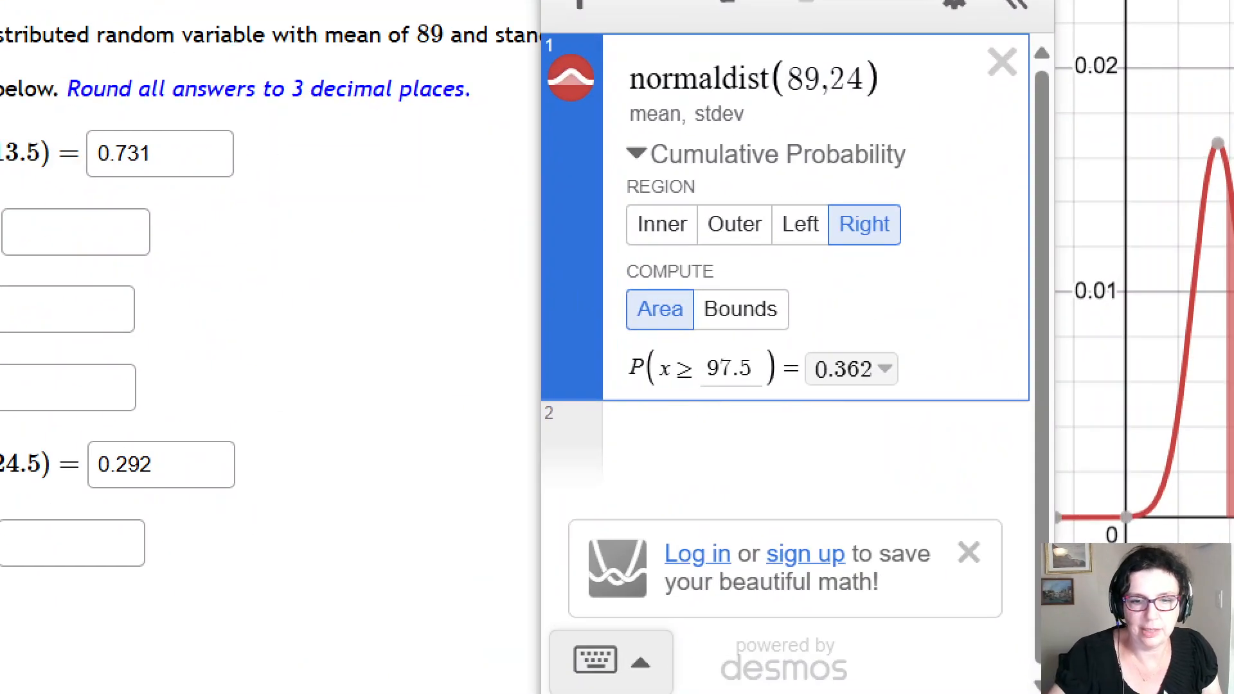
{"action": "mouse_move", "coordinate": [690, 369]}
{"action": "left_mouse_down"}
{"action": "mouse_move", "coordinate": [682, 390]}
{"action": "mouse_move", "coordinate": [697, 371]}
{"action": "left_mouse_up"}
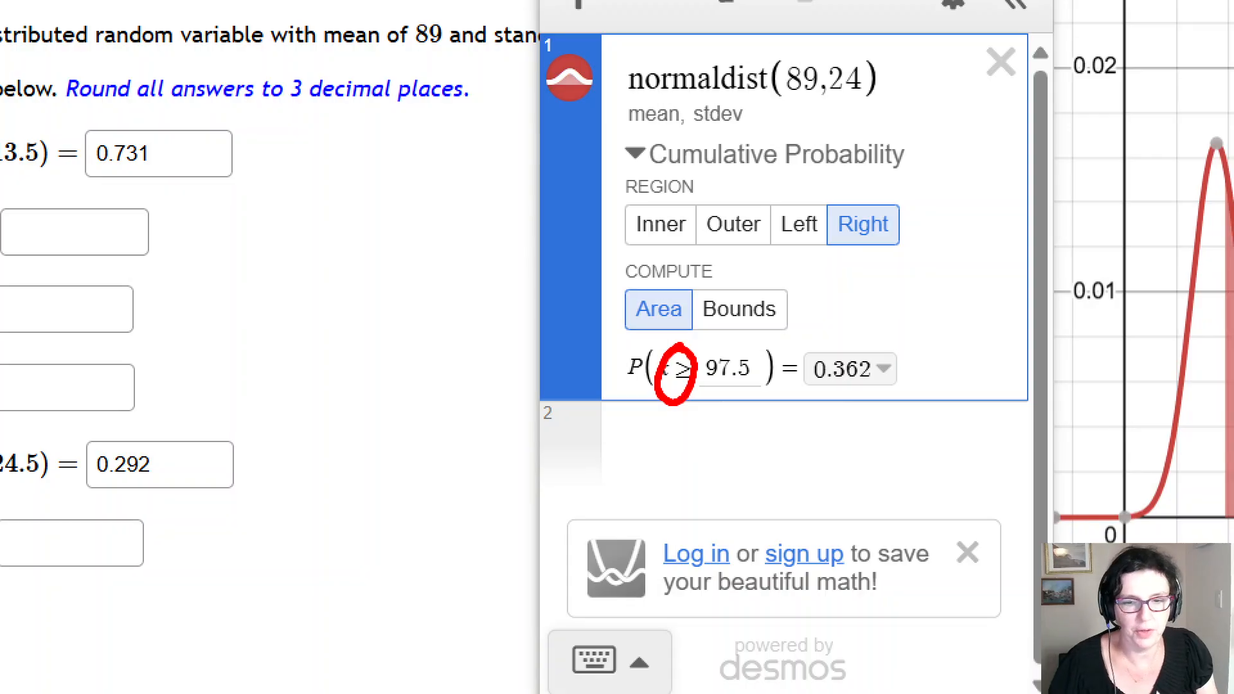
{"action": "left_click_drag", "start_coordinate": [173, 193], "coordinate": [187, 205]}
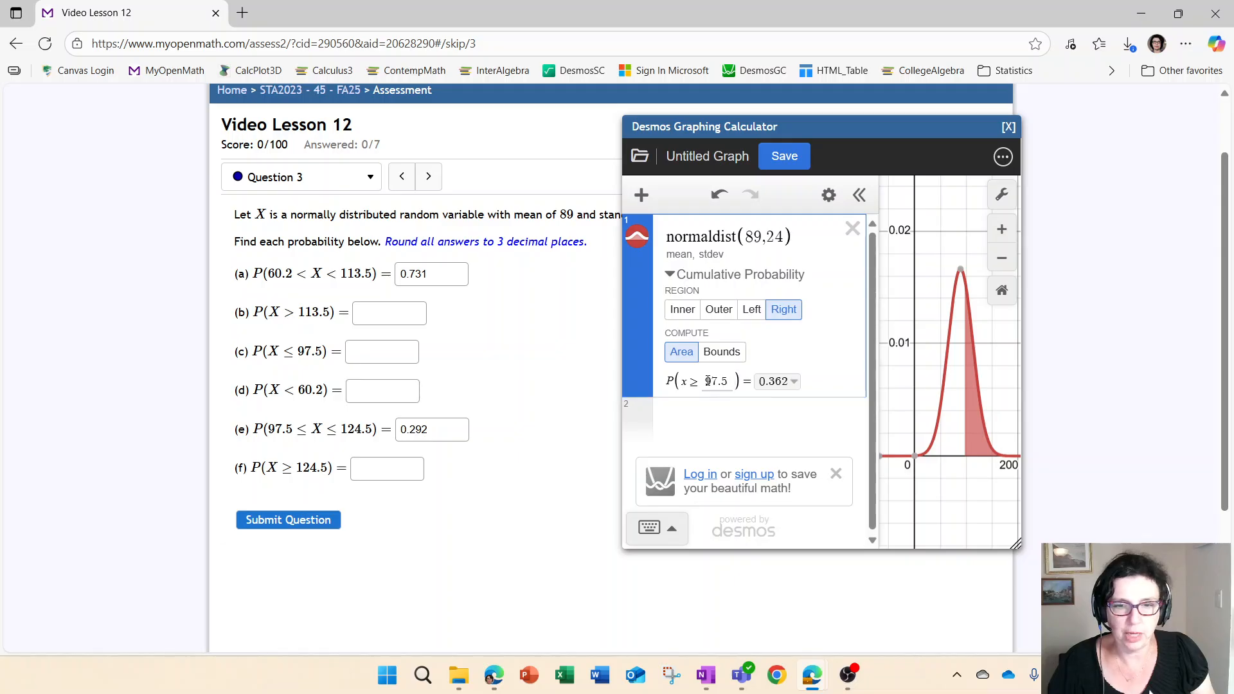
{"action": "left_click", "coordinate": [731, 380]}
{"action": "key", "text": "BackSpace"}
{"action": "key", "text": "BackSpace"}
{"action": "key", "text": "BackSpace"}
{"action": "key", "text": "BackSpace"}
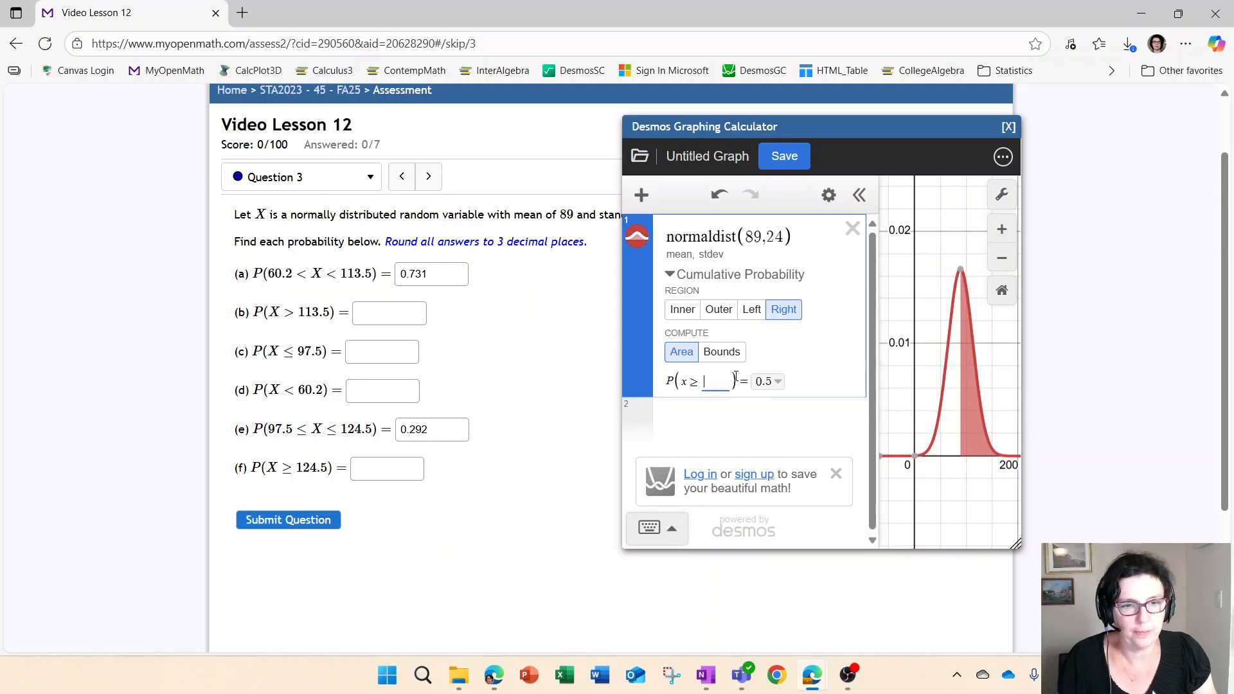
{"action": "type", "text": "113.5"}
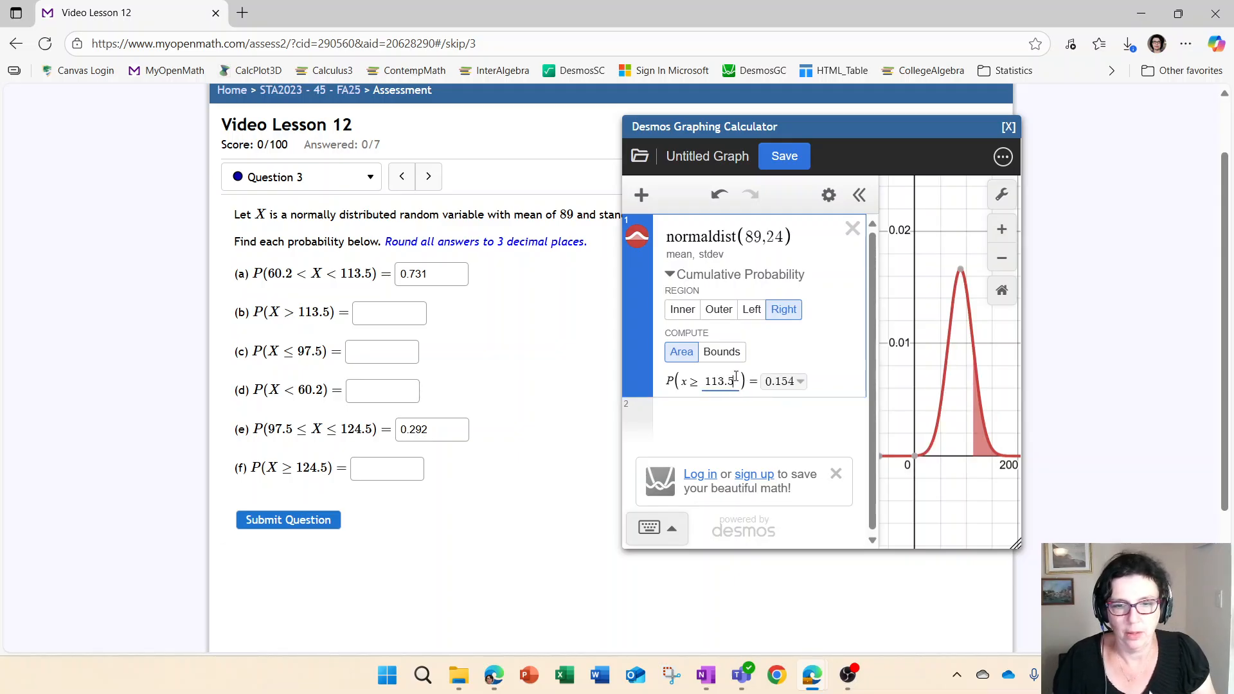
{"action": "left_click", "coordinate": [408, 317]}
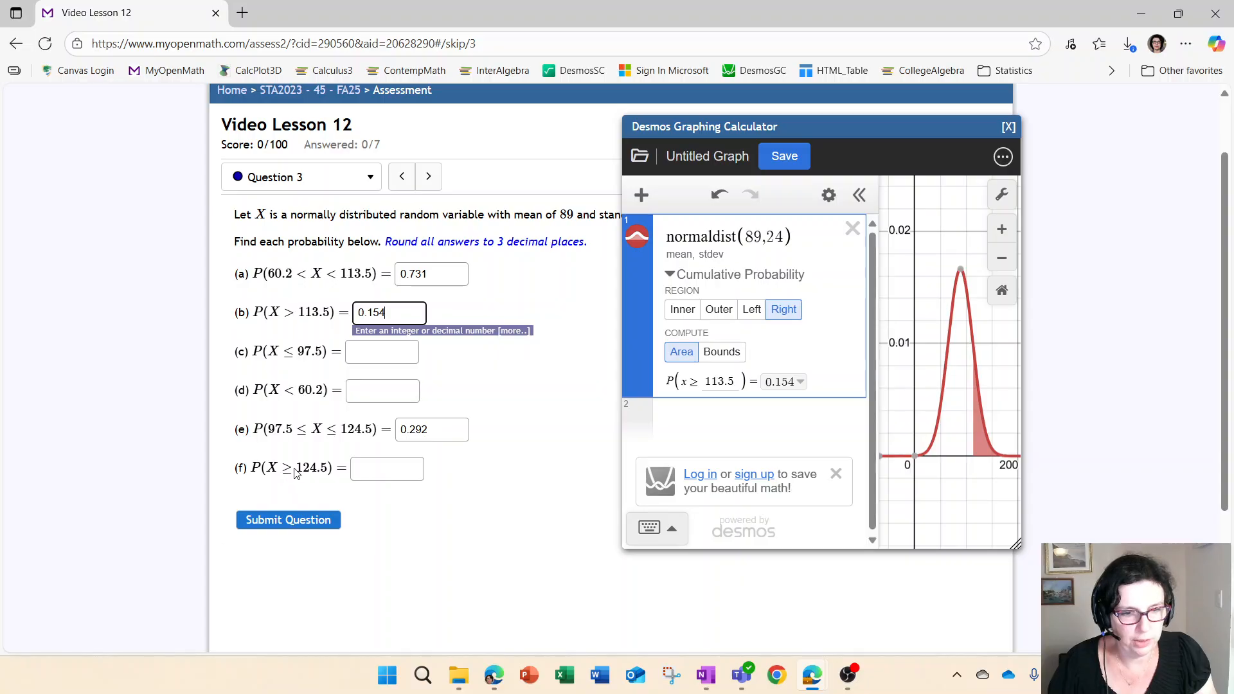
Change the right-tail bound to 124.5 and enter 0.07 as answer (f)
{"action": "left_click", "coordinate": [736, 382]}
{"action": "key", "text": "BackSpace"}
{"action": "key", "text": "BackSpace"}
{"action": "key", "text": "BackSpace"}
{"action": "key", "text": "BackSpace"}
{"action": "key", "text": "BackSpace"}
{"action": "type", "text": "124.5"}
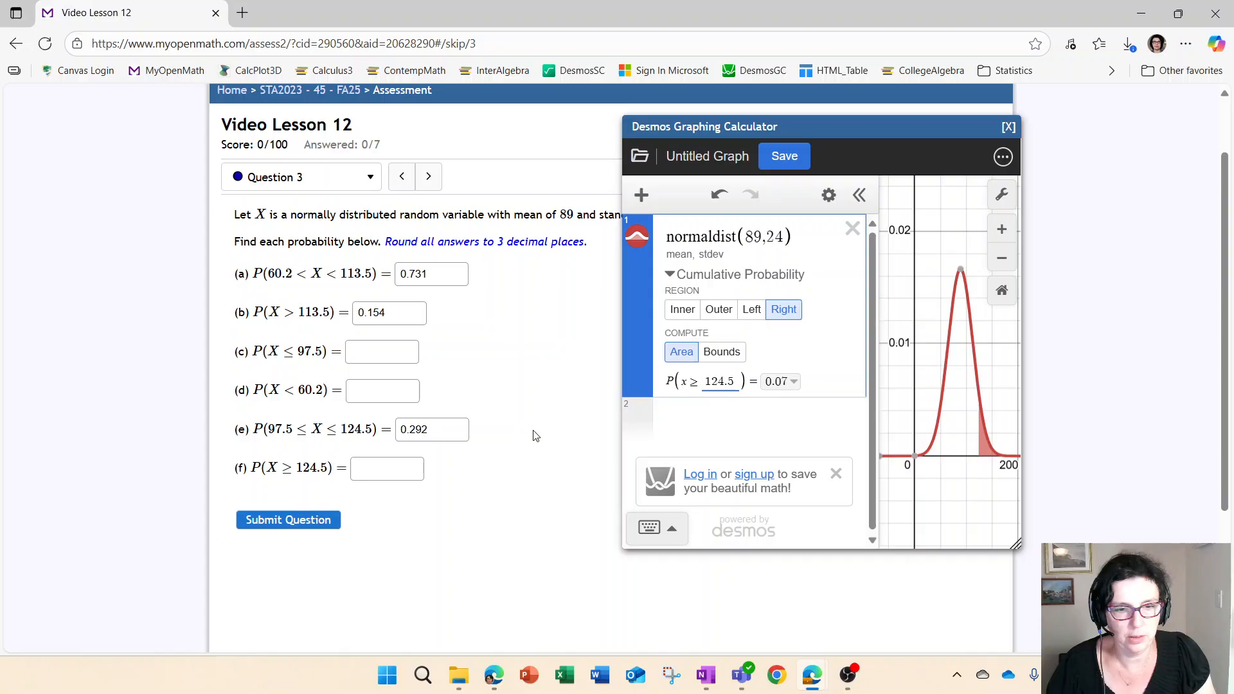
{"action": "left_click", "coordinate": [407, 467]}
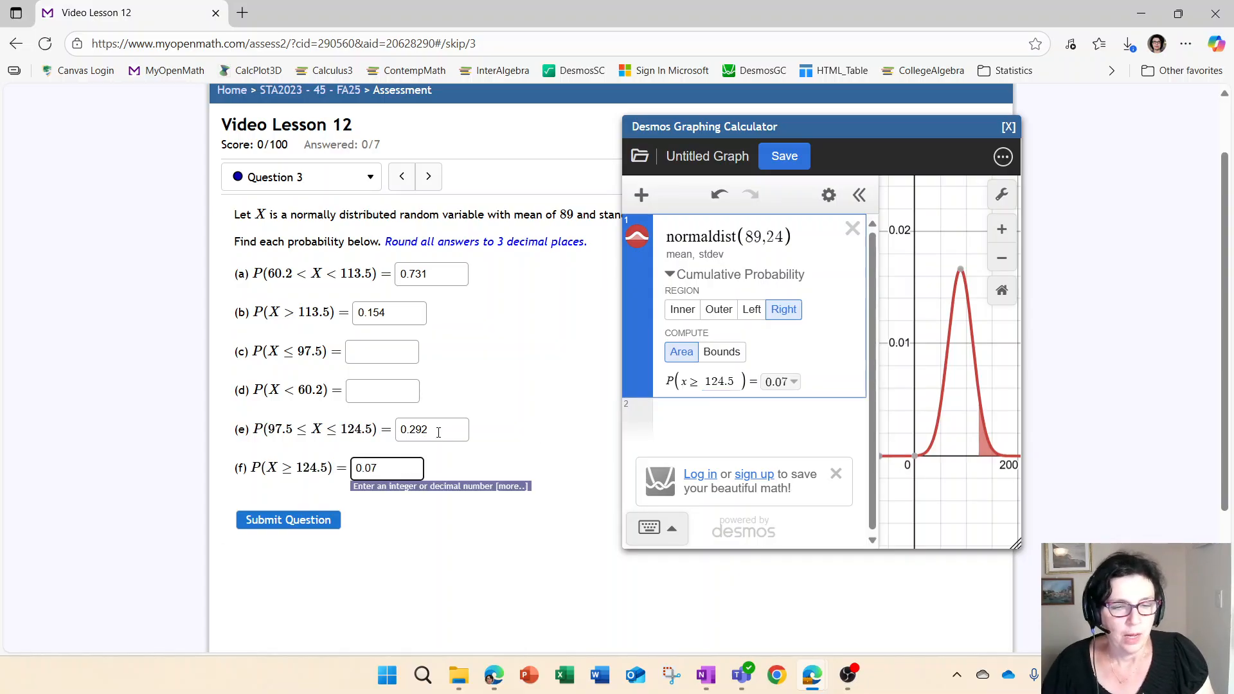
{"action": "left_click", "coordinate": [469, 384]}
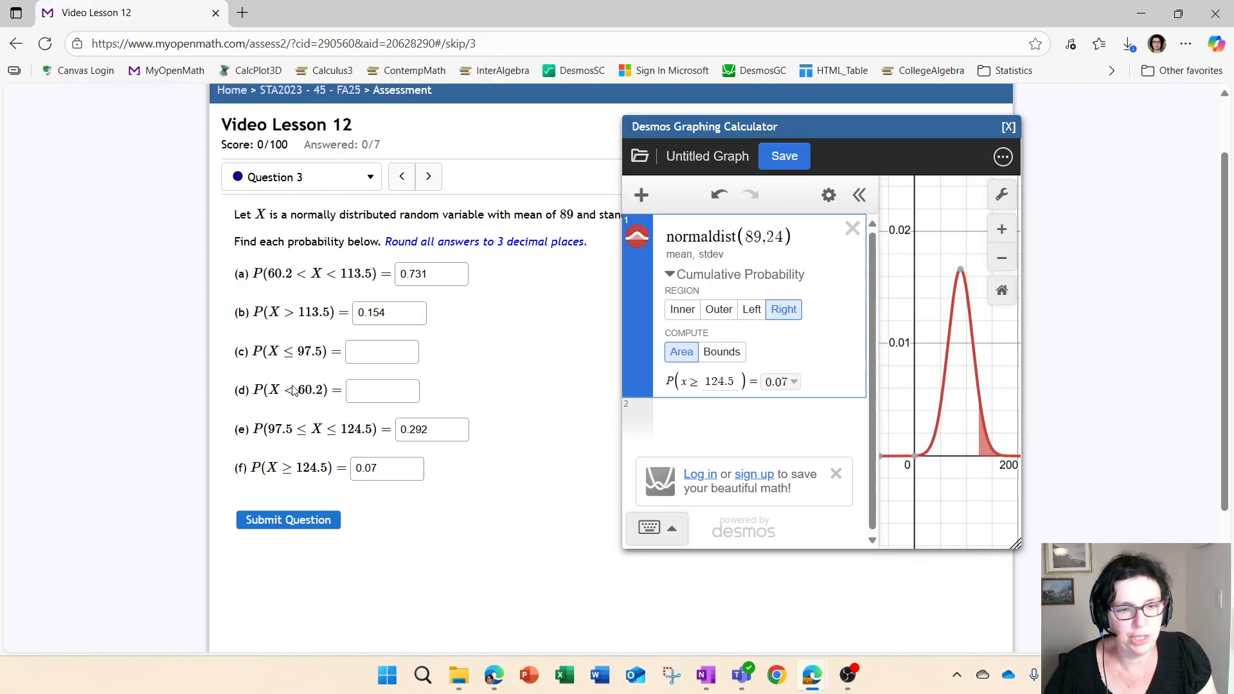
Switch Desmos to the left tail with bound 97.5 and enter 0.638 as answer (c)
{"action": "left_click", "coordinate": [750, 314]}
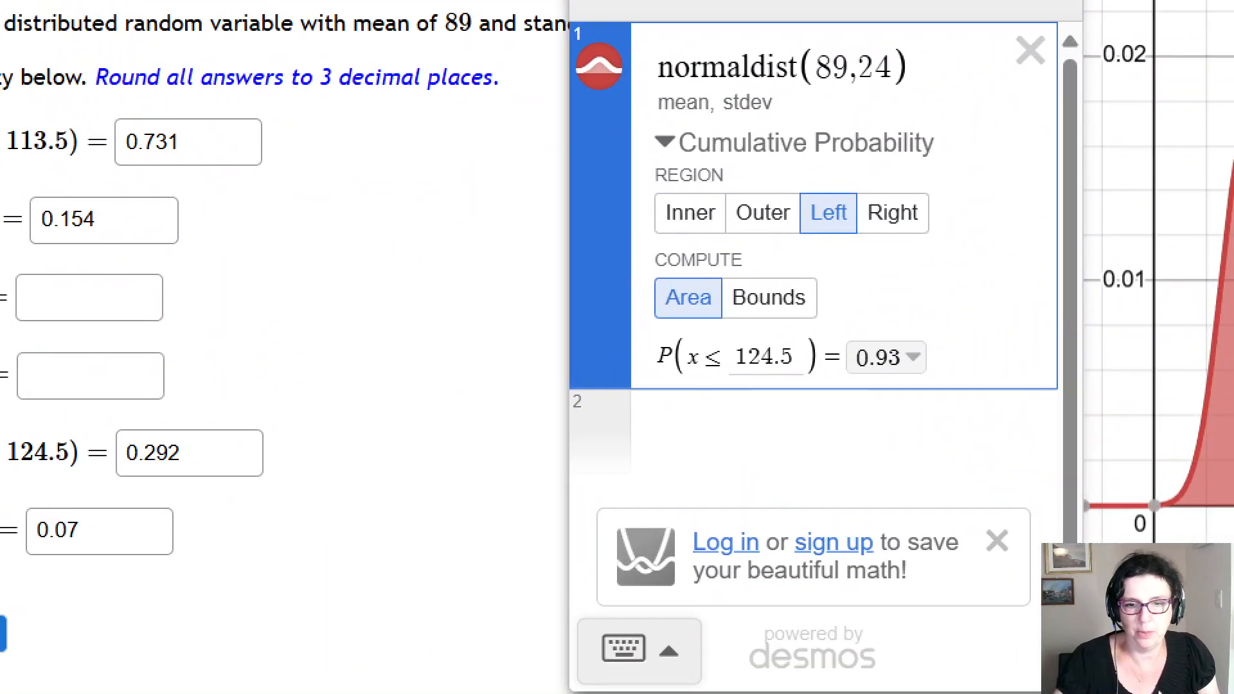
{"action": "mouse_move", "coordinate": [711, 338]}
{"action": "left_mouse_down"}
{"action": "mouse_move", "coordinate": [690, 384]}
{"action": "mouse_move", "coordinate": [714, 339]}
{"action": "left_mouse_up"}
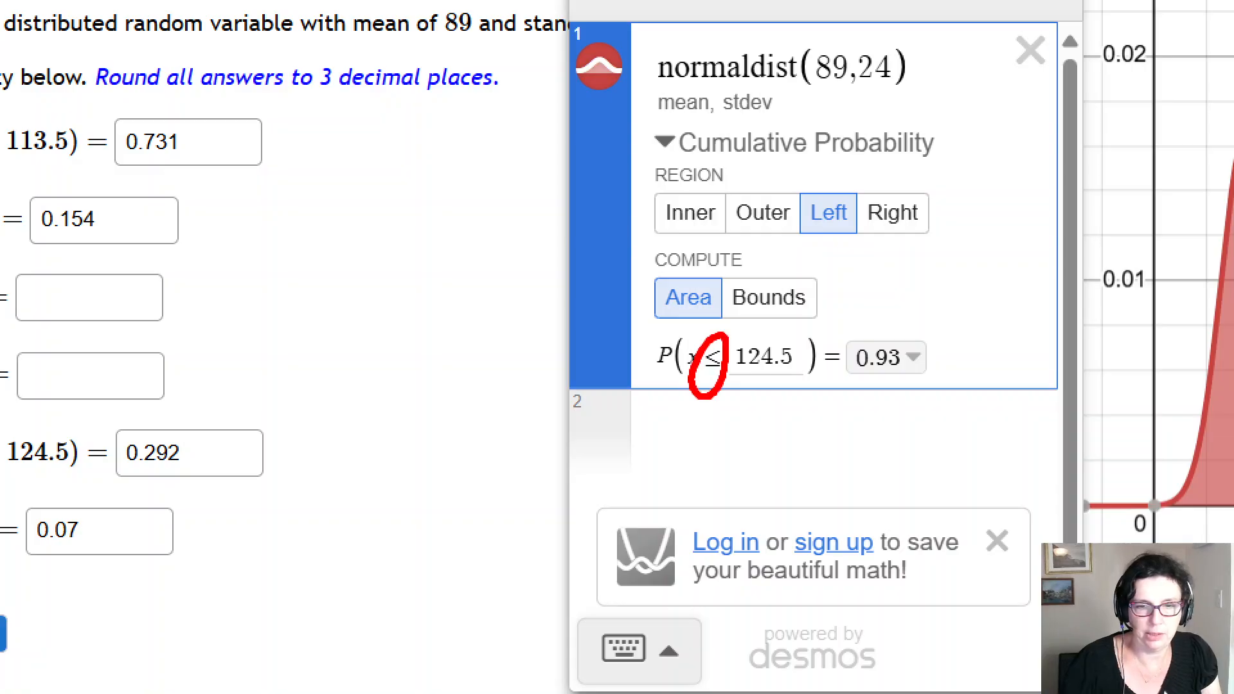
{"action": "left_click_drag", "start_coordinate": [111, 250], "coordinate": [116, 252]}
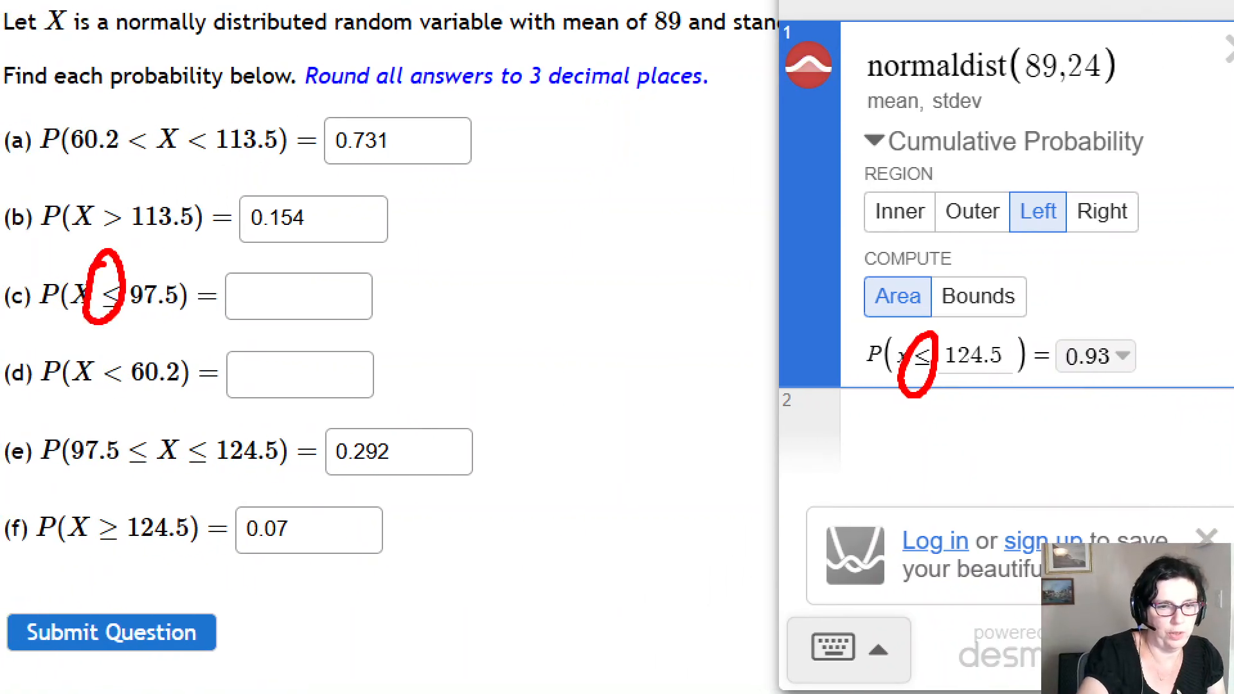
{"action": "mouse_move", "coordinate": [110, 341]}
{"action": "left_mouse_down"}
{"action": "mouse_move", "coordinate": [108, 406]}
{"action": "mouse_move", "coordinate": [113, 341]}
{"action": "left_mouse_up"}
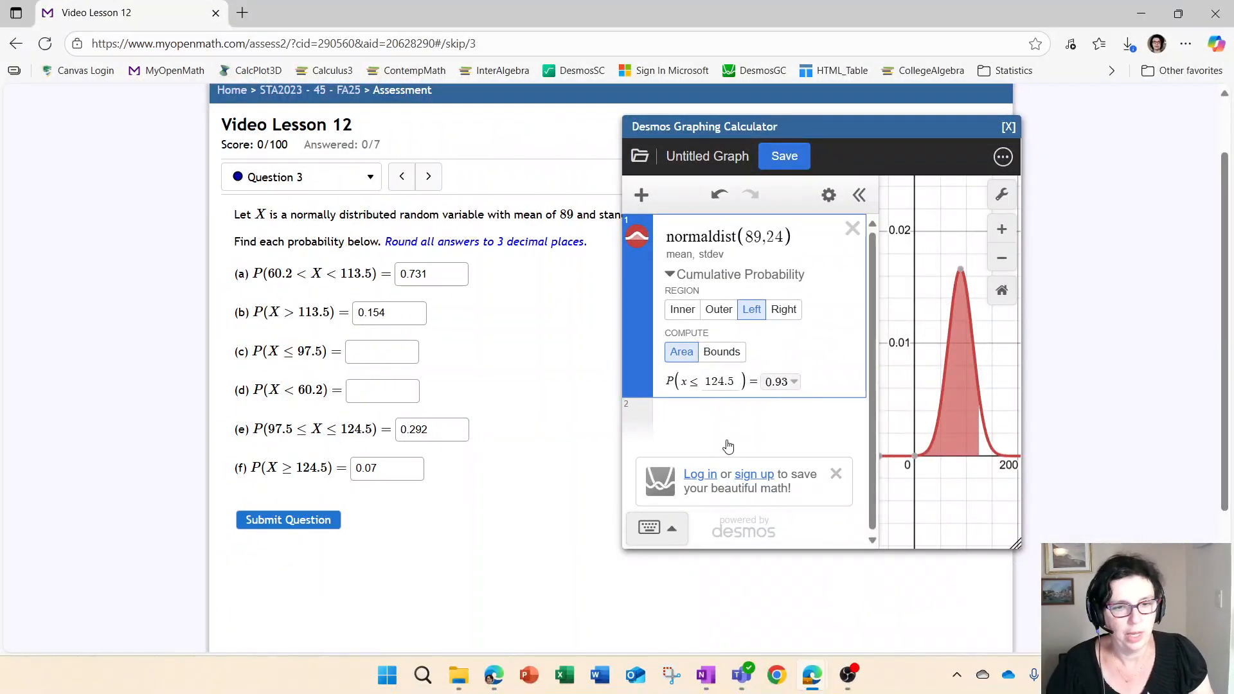
{"action": "left_click_drag", "start_coordinate": [901, 364], "coordinate": [828, 361]}
{"action": "key", "text": "BackSpace"}
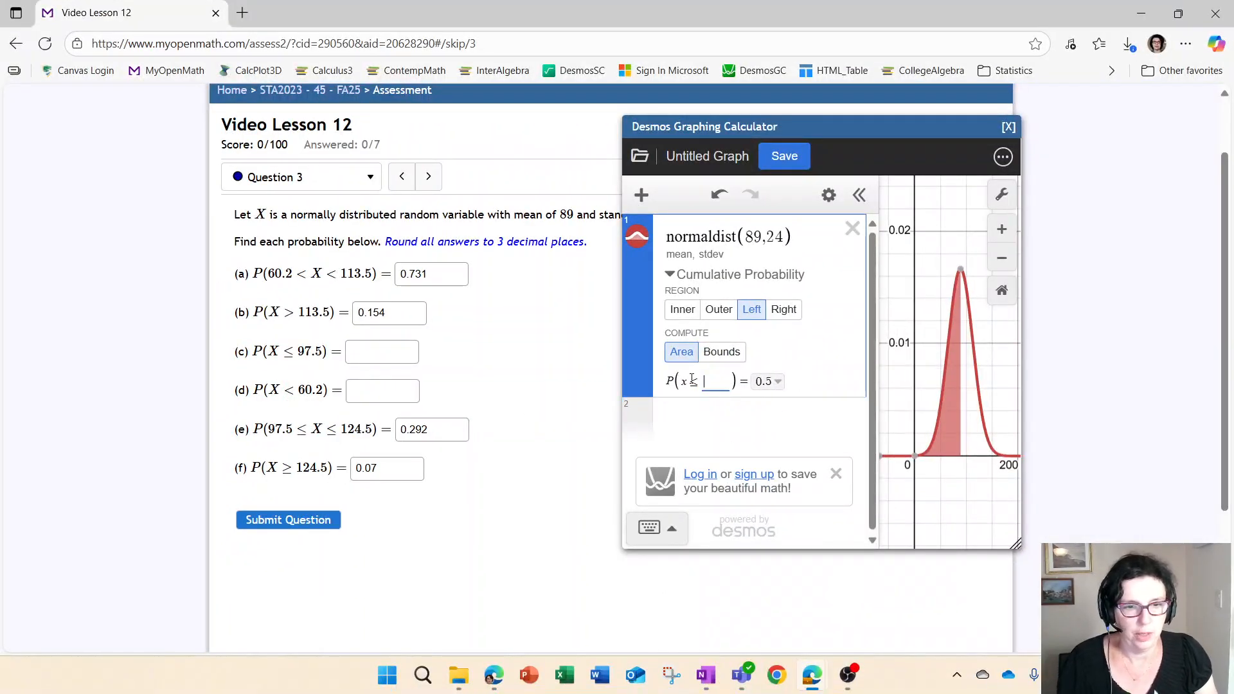
{"action": "type", "text": "97.5"}
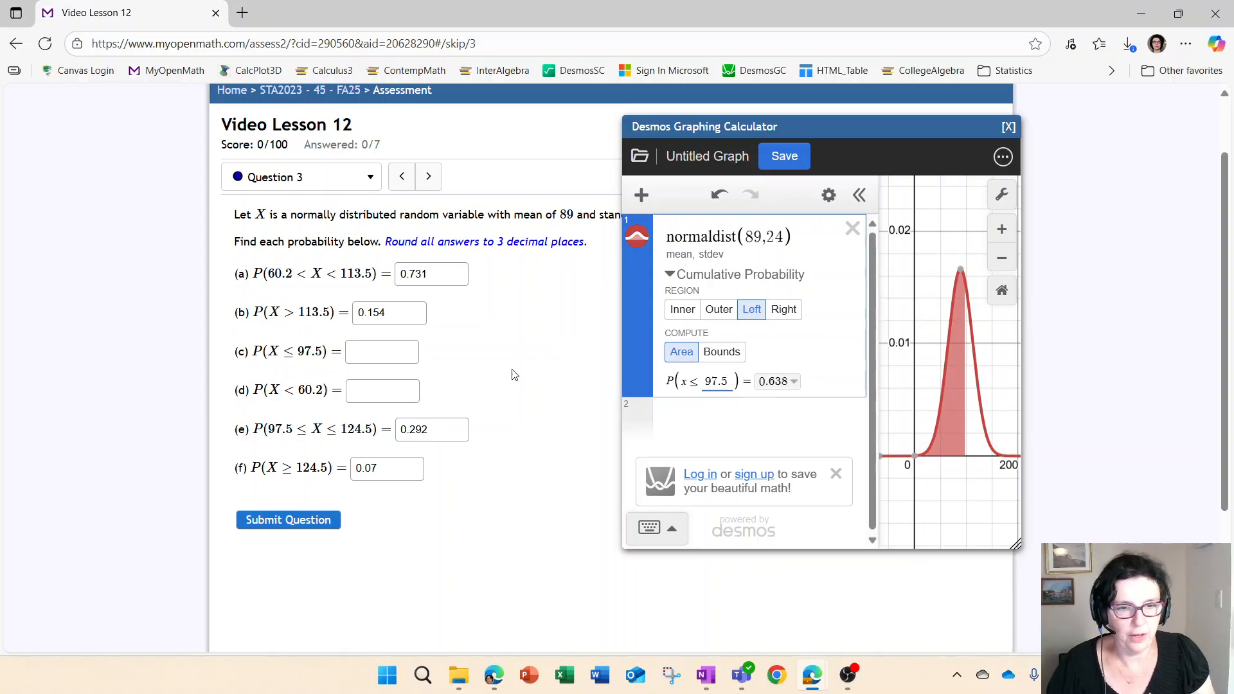
{"action": "left_click", "coordinate": [407, 360]}
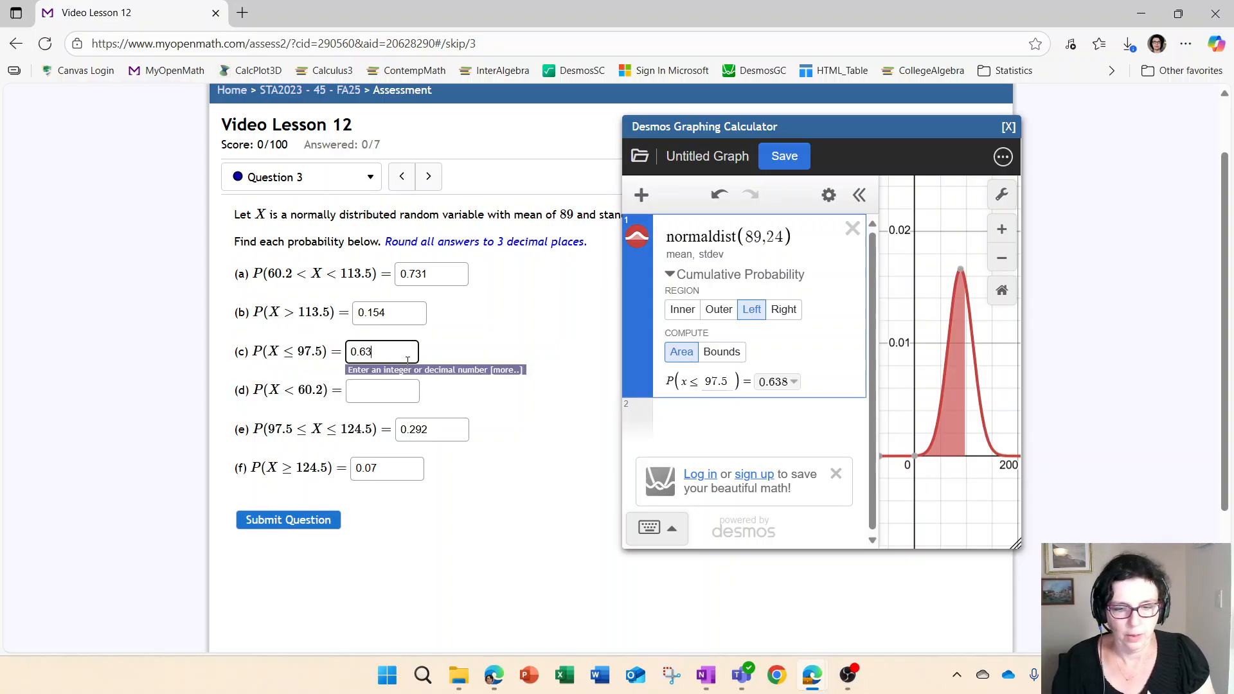
Change the left-tail bound to 60.2 and enter 0.115 as answer (d)
{"action": "double_click", "coordinate": [715, 381]}
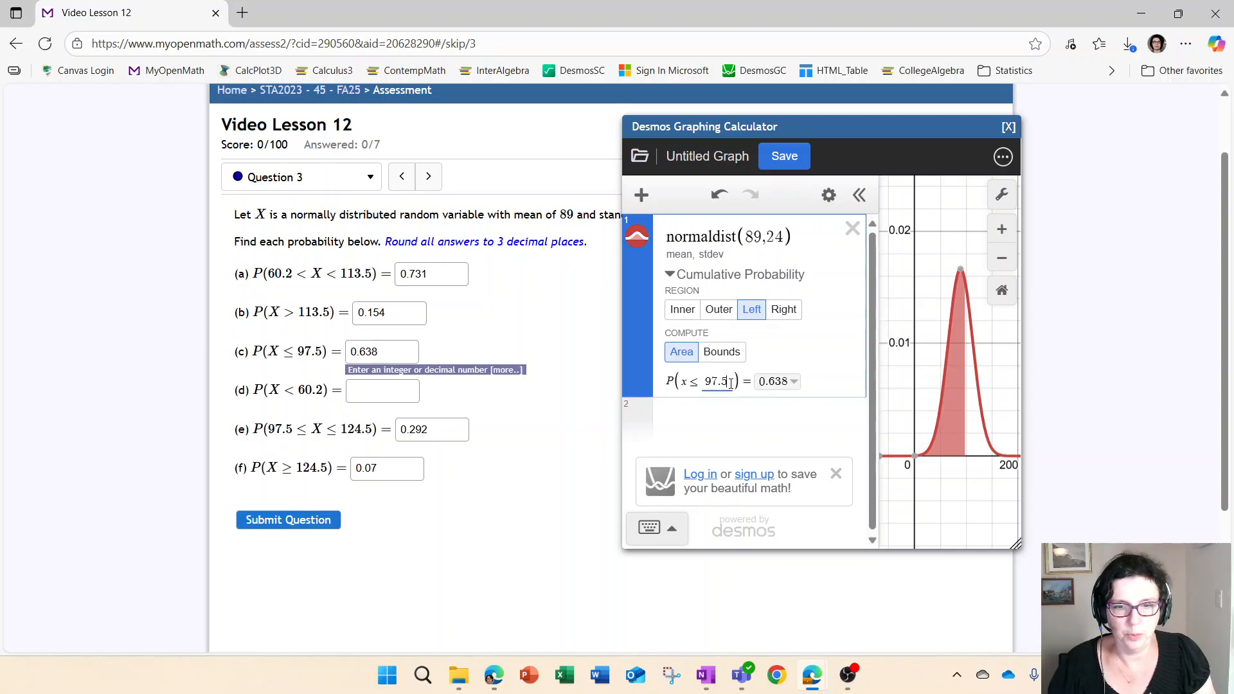
{"action": "key", "text": "BackSpace"}
{"action": "type", "text": "60.2"}
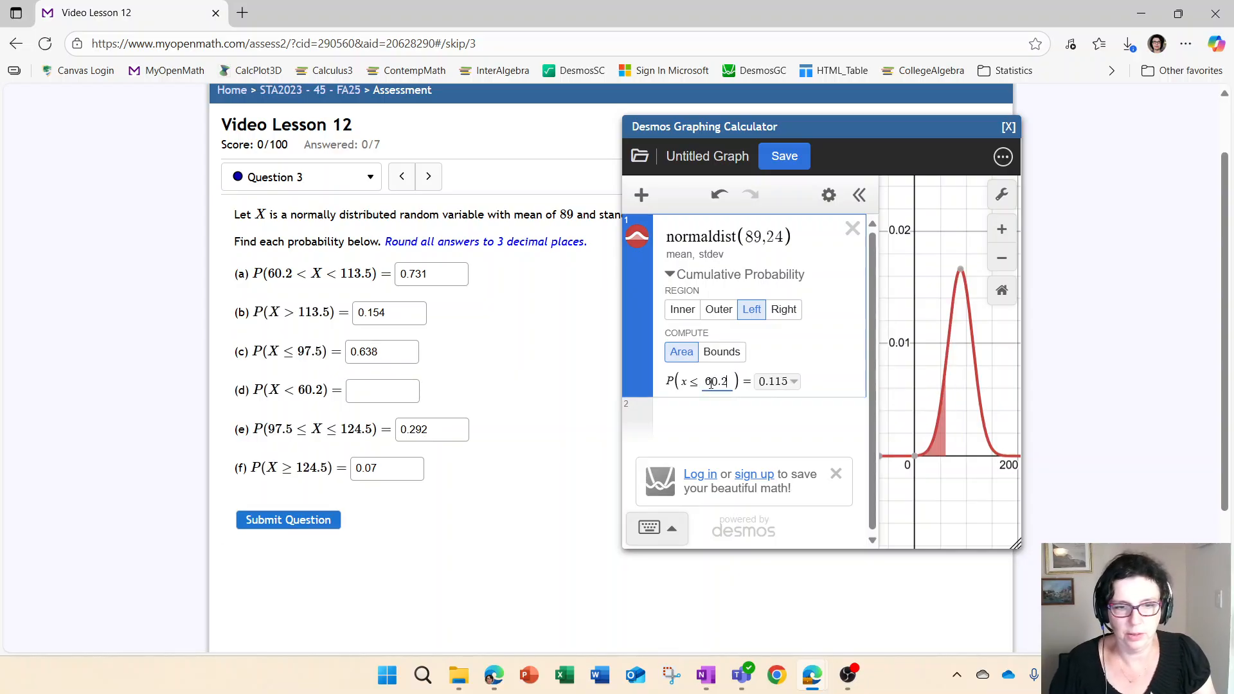
{"action": "left_click", "coordinate": [360, 400]}
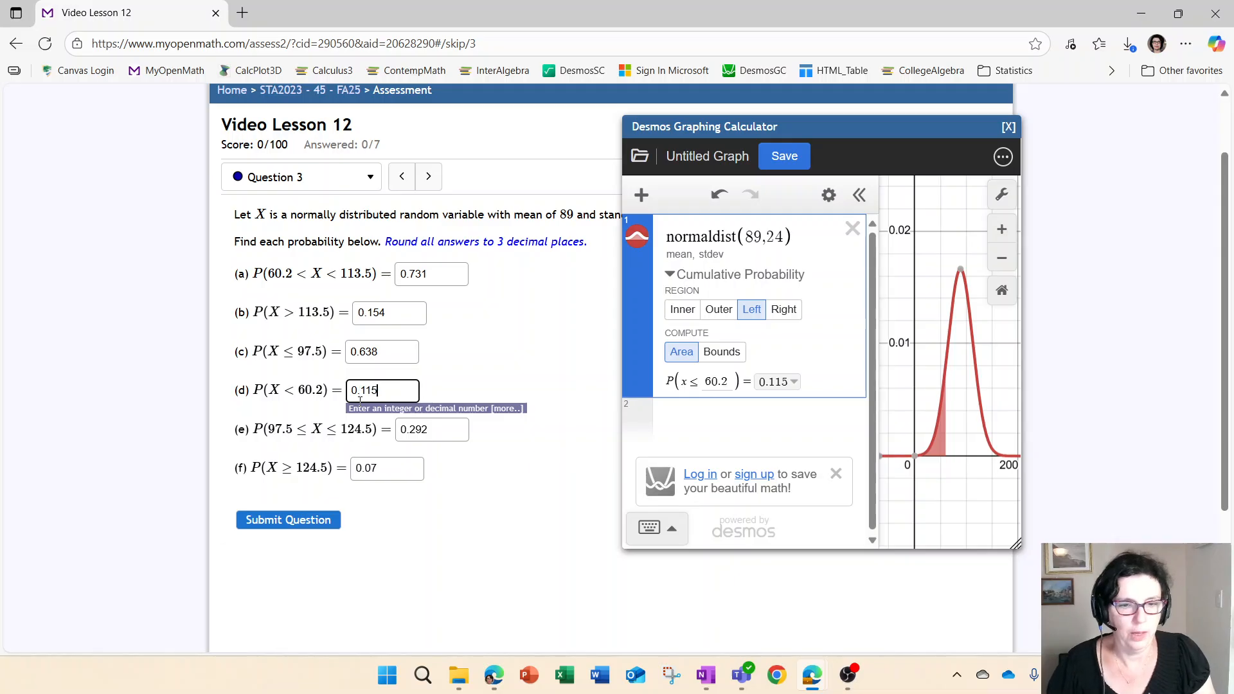